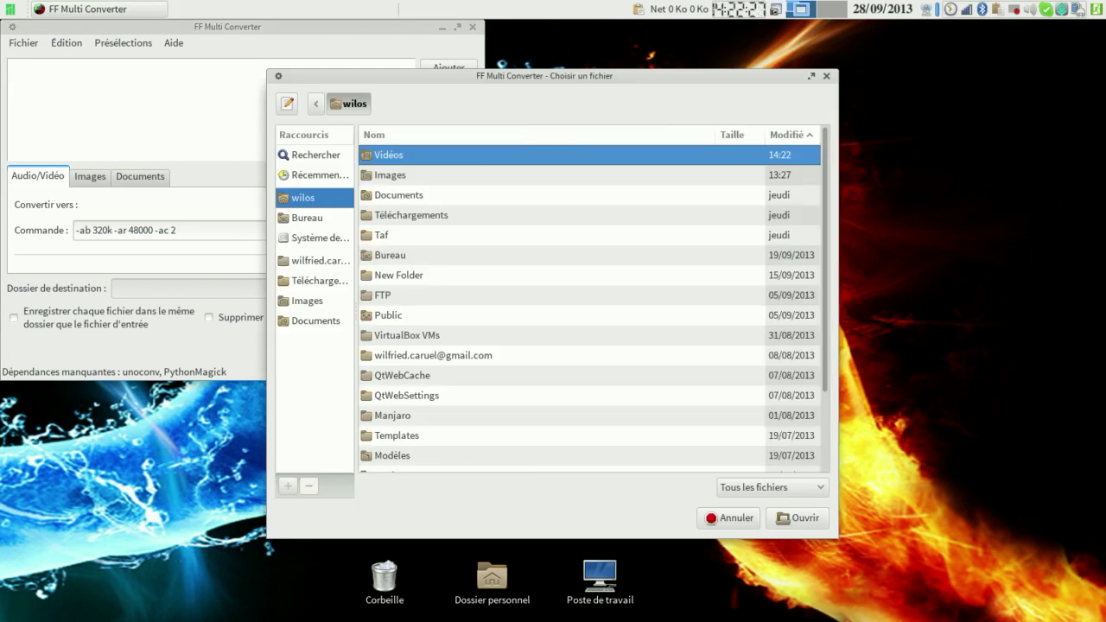
Add the video video_sept._12_2013_2.mp4 from the Téléchargements folder to the conversion list.
{"action": "left_click", "coordinate": [318, 281]}
{"action": "left_click", "coordinate": [436, 235]}
{"action": "left_click", "coordinate": [798, 519]}
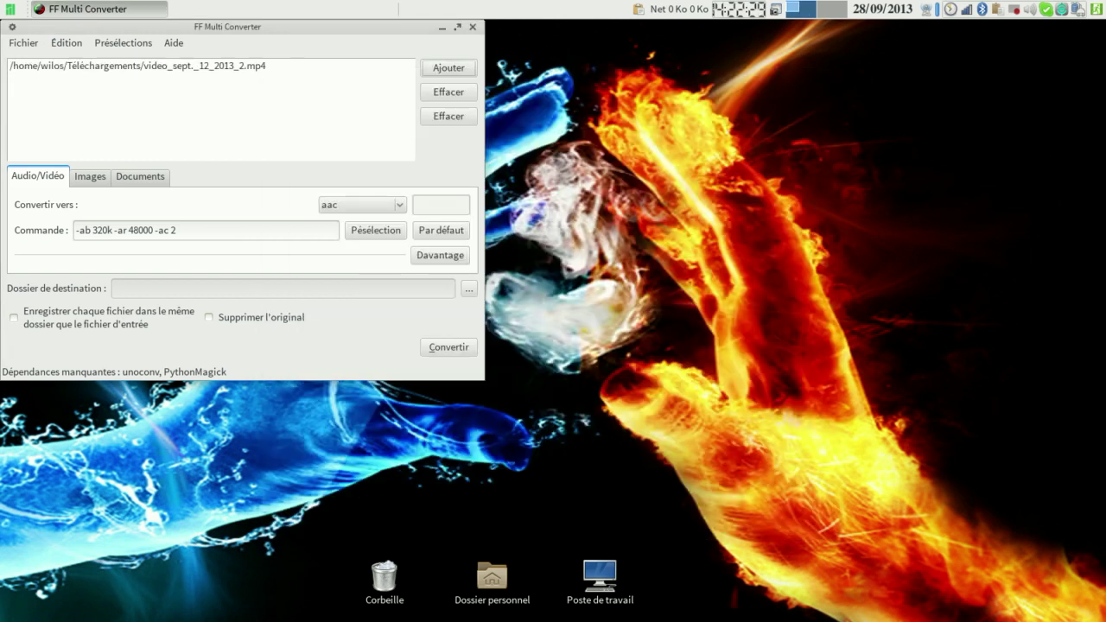
Set the audio/video output format to webm.
{"action": "left_click", "coordinate": [362, 205]}
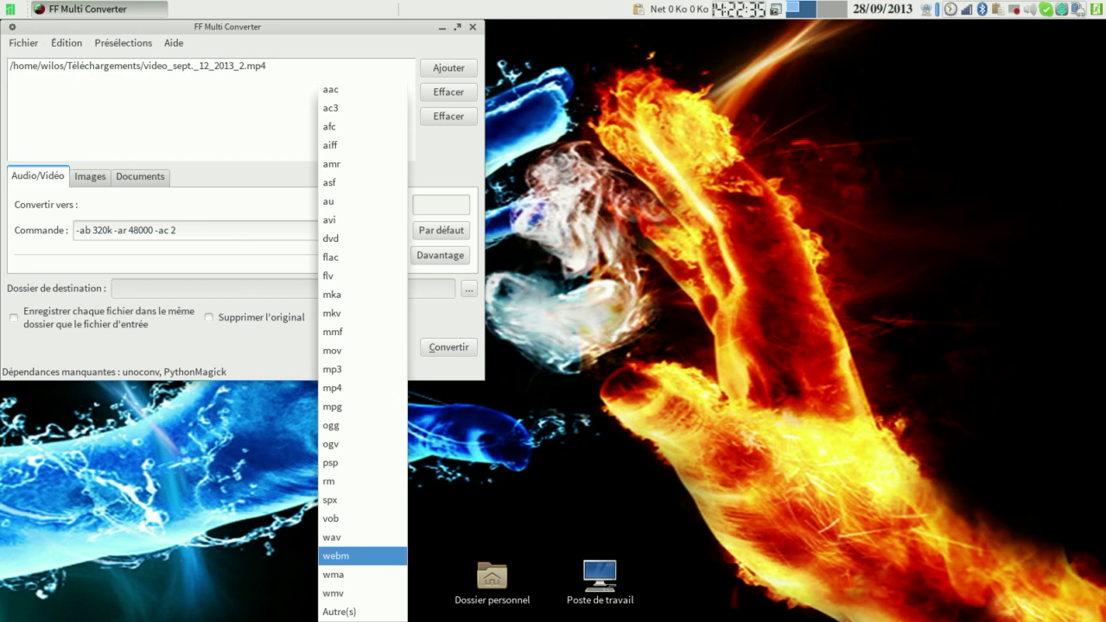
{"action": "left_click", "coordinate": [335, 556]}
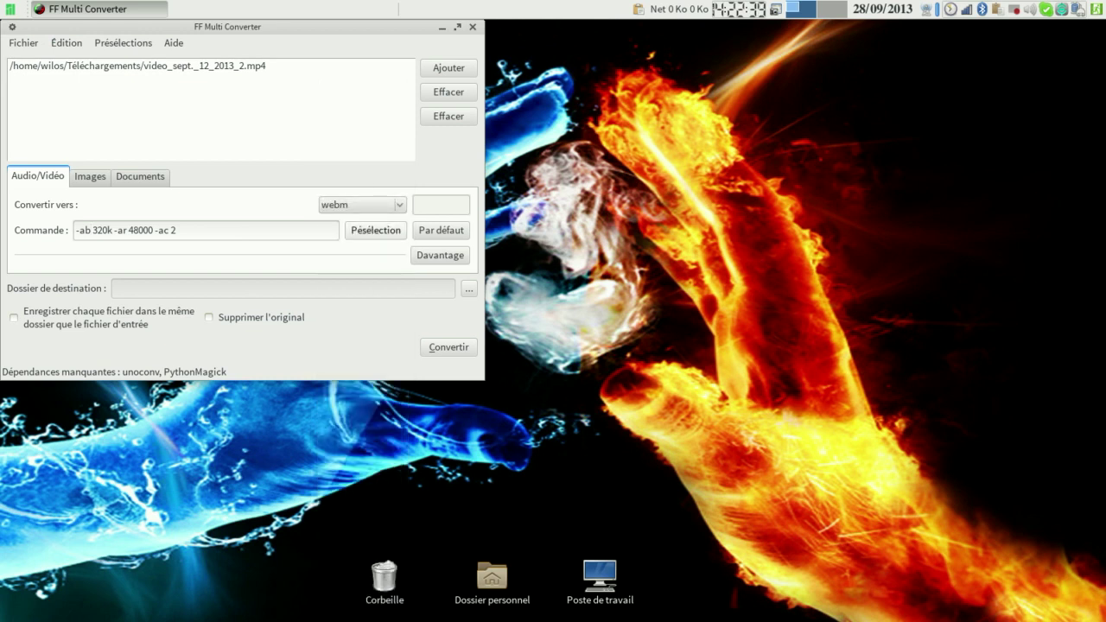
Browse the audio/video conversion presets down to the end of the list and select the x264HQWS preset.
{"action": "left_click", "coordinate": [376, 231]}
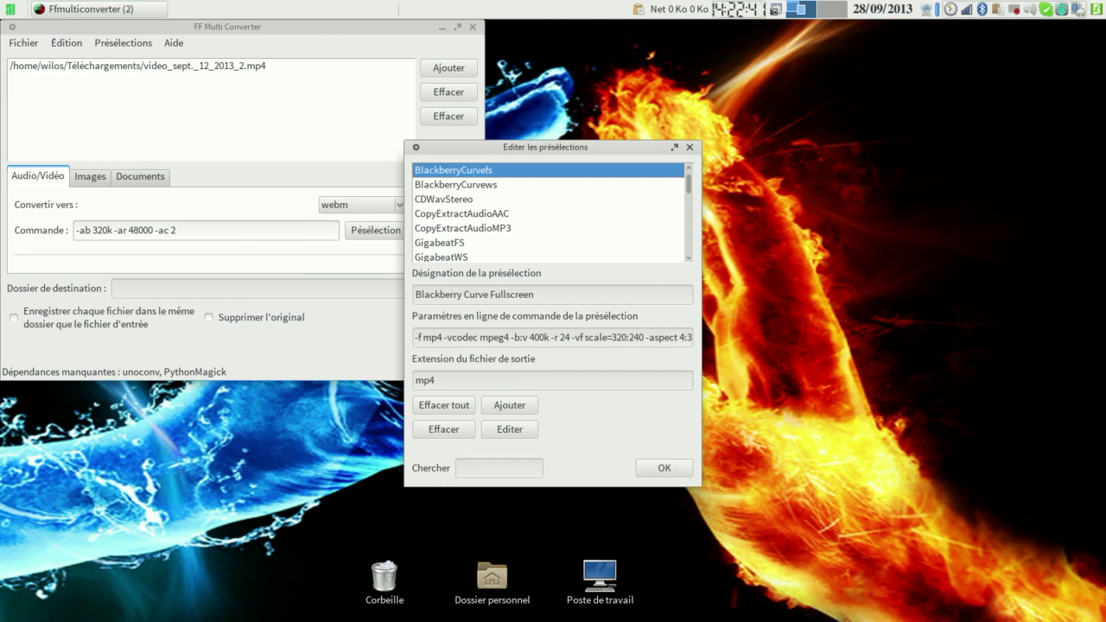
{"action": "key", "text": "Down"}
{"action": "key", "text": "Down"}
{"action": "key", "text": "Down"}
{"action": "key", "text": "Down"}
{"action": "key", "text": "Down"}
{"action": "key", "text": "Down"}
{"action": "key", "text": "Down"}
{"action": "key", "text": "Down"}
{"action": "key", "text": "Down"}
{"action": "key", "text": "Down"}
{"action": "key", "text": "Down"}
{"action": "key", "text": "Down"}
{"action": "key", "text": "Down"}
{"action": "key", "text": "Down"}
{"action": "key", "text": "Down"}
{"action": "key", "text": "Down"}
{"action": "key", "text": "Down"}
{"action": "key", "text": "Down"}
{"action": "key", "text": "Down"}
{"action": "key", "text": "Down"}
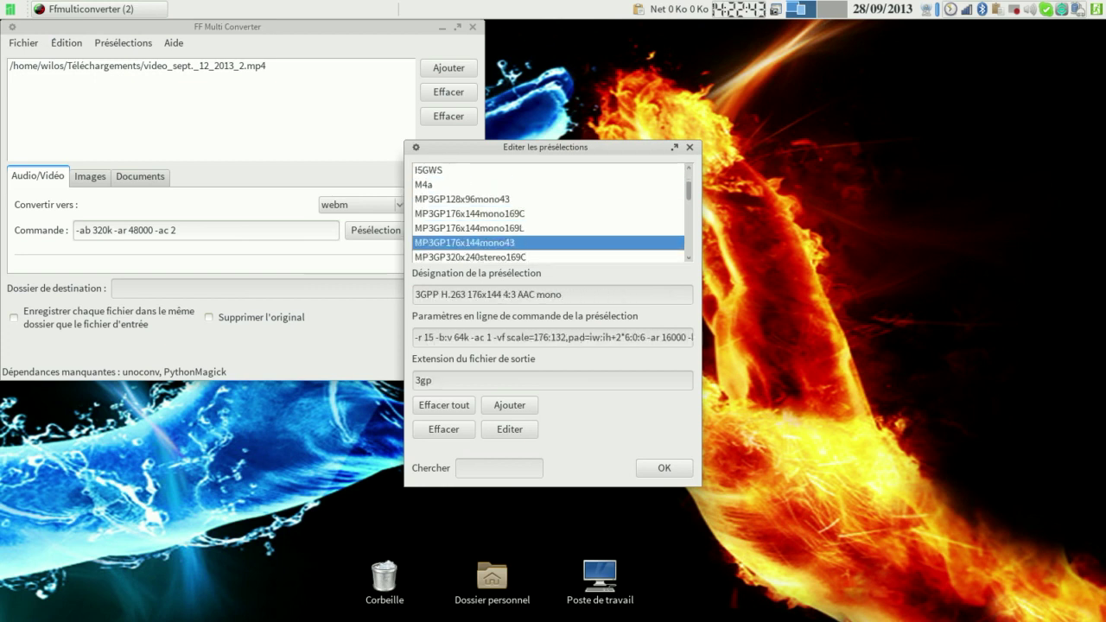
{"action": "key", "text": "Down"}
{"action": "key", "text": "Down"}
{"action": "key", "text": "Down"}
{"action": "key", "text": "Down"}
{"action": "key", "text": "Down"}
{"action": "key", "text": "Down"}
{"action": "key", "text": "Down"}
{"action": "key", "text": "Down"}
{"action": "key", "text": "Down"}
{"action": "key", "text": "Down"}
{"action": "key", "text": "Down"}
{"action": "key", "text": "Down"}
{"action": "key", "text": "Down"}
{"action": "key", "text": "Down"}
{"action": "key", "text": "Down"}
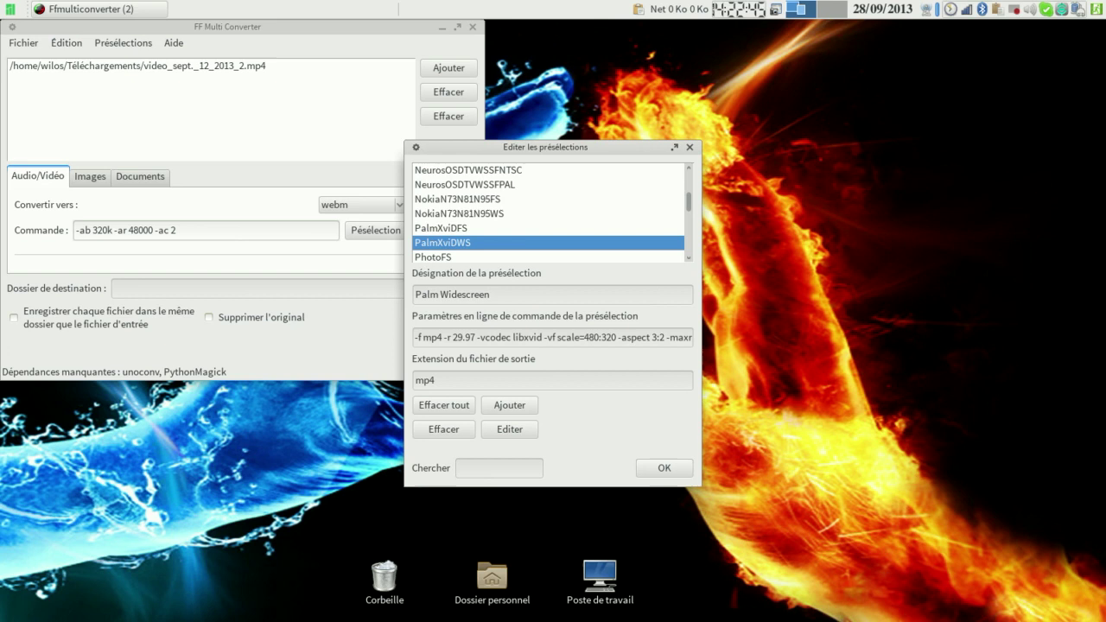
{"action": "key", "text": "Down"}
{"action": "key", "text": "Down"}
{"action": "key", "text": "Down"}
{"action": "key", "text": "Down"}
{"action": "key", "text": "Down"}
{"action": "key", "text": "Down"}
{"action": "key", "text": "Down"}
{"action": "key", "text": "Down"}
{"action": "key", "text": "Down"}
{"action": "key", "text": "Down"}
{"action": "key", "text": "Down"}
{"action": "key", "text": "Down"}
{"action": "key", "text": "Down"}
{"action": "key", "text": "Down"}
{"action": "key", "text": "Down"}
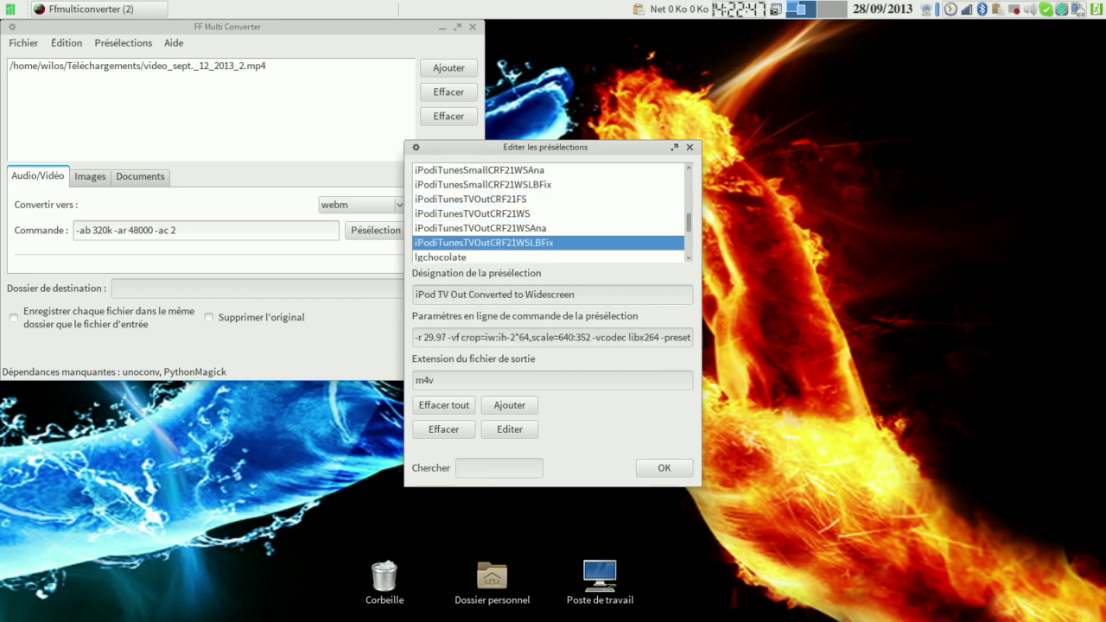
{"action": "key", "text": "Down"}
{"action": "key", "text": "Down"}
{"action": "key", "text": "Down"}
{"action": "key", "text": "Down"}
{"action": "key", "text": "Down"}
{"action": "key", "text": "Down"}
{"action": "key", "text": "Down"}
{"action": "key", "text": "Down"}
{"action": "key", "text": "Down"}
{"action": "key", "text": "Down"}
{"action": "key", "text": "Down"}
{"action": "key", "text": "Down"}
{"action": "key", "text": "Down"}
{"action": "key", "text": "Down"}
{"action": "key", "text": "Down"}
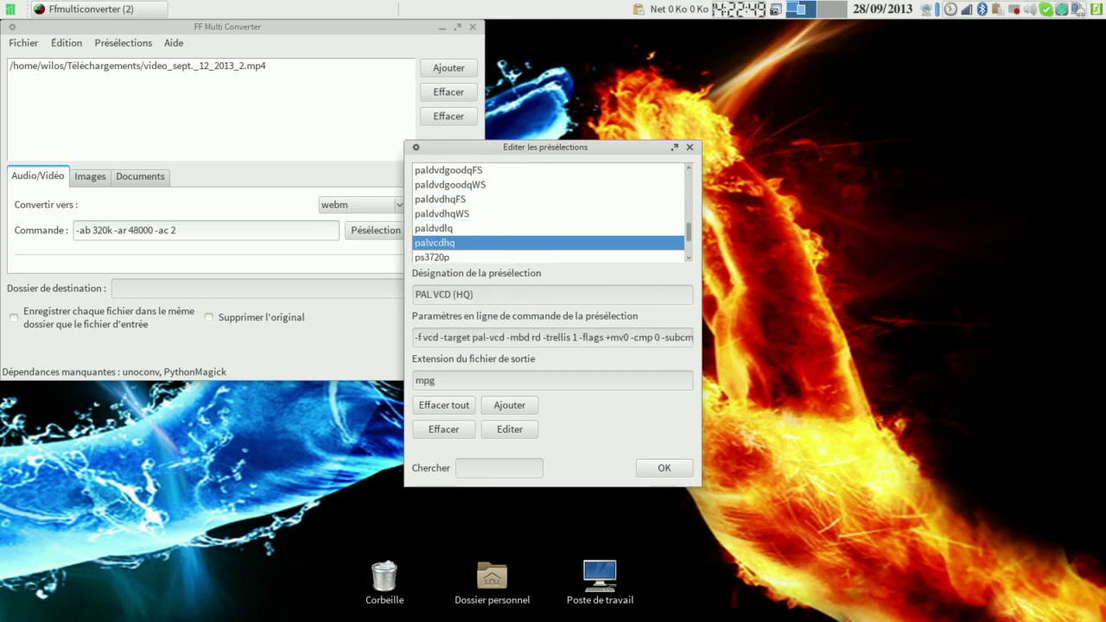
{"action": "key", "text": "Down"}
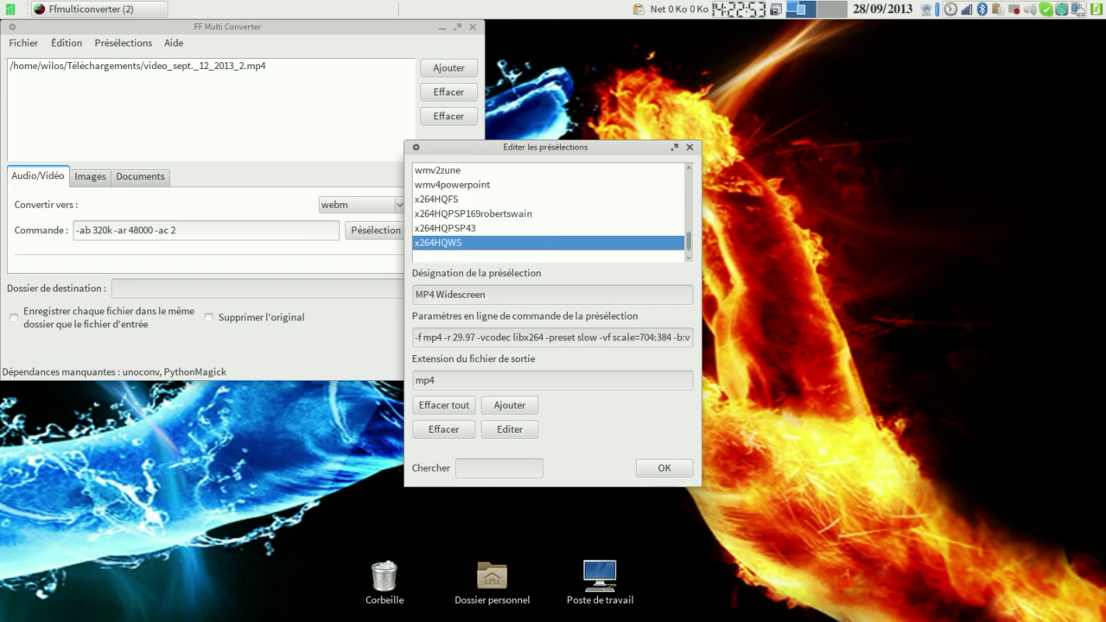
Check the preset's edit form and the form for adding a preset without changing anything, and apply the x264HQWS preset.
{"action": "left_click", "coordinate": [509, 428]}
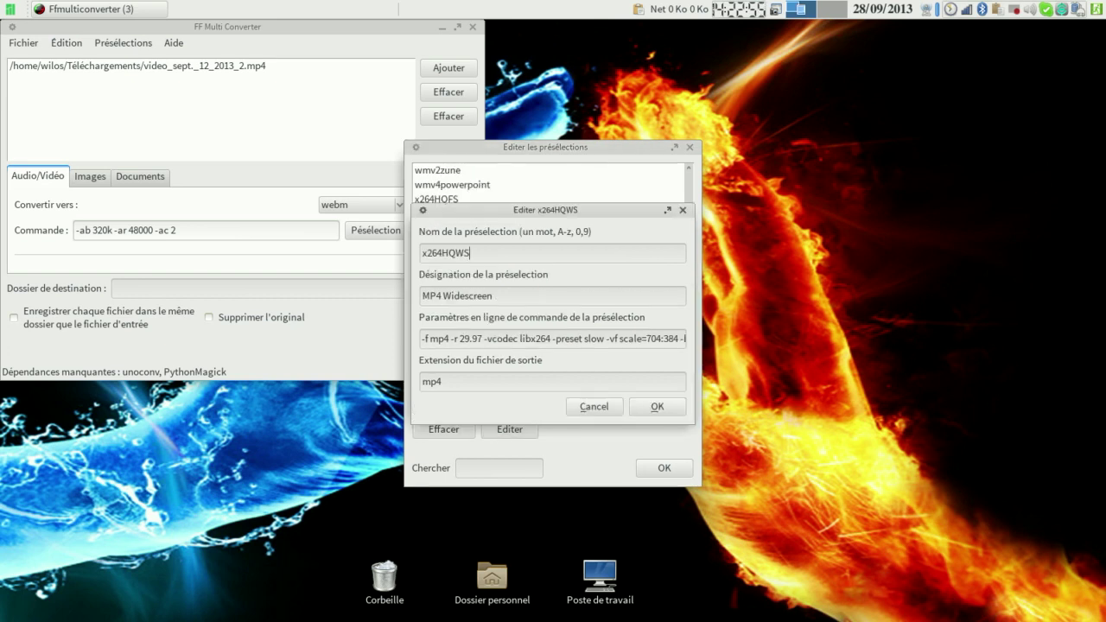
{"action": "left_click", "coordinate": [594, 406]}
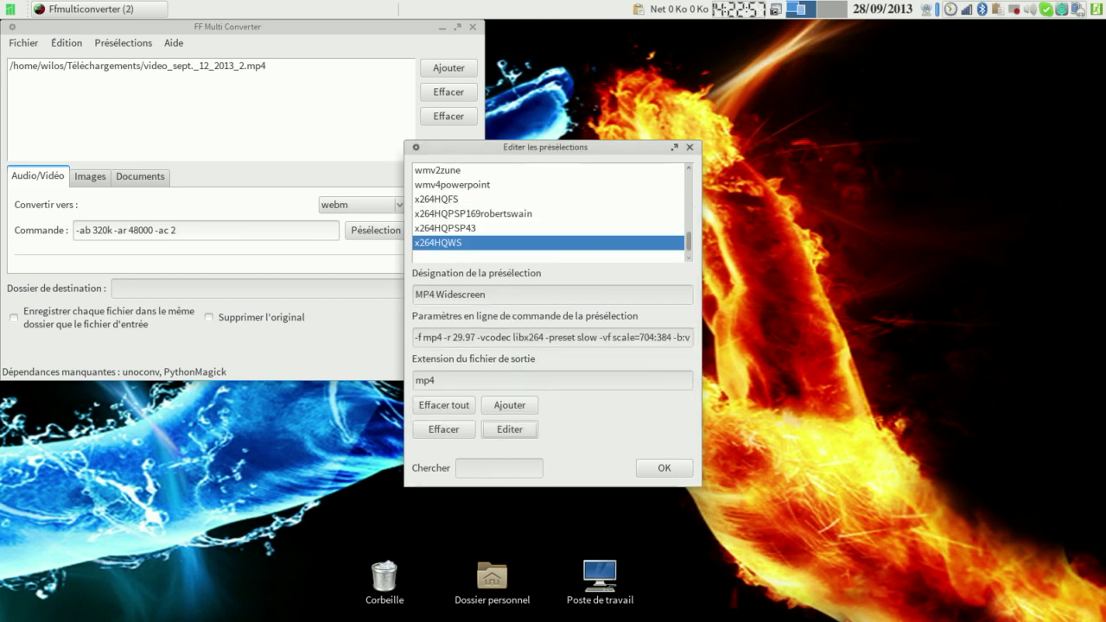
{"action": "left_click", "coordinate": [509, 404]}
{"action": "left_click", "coordinate": [593, 406]}
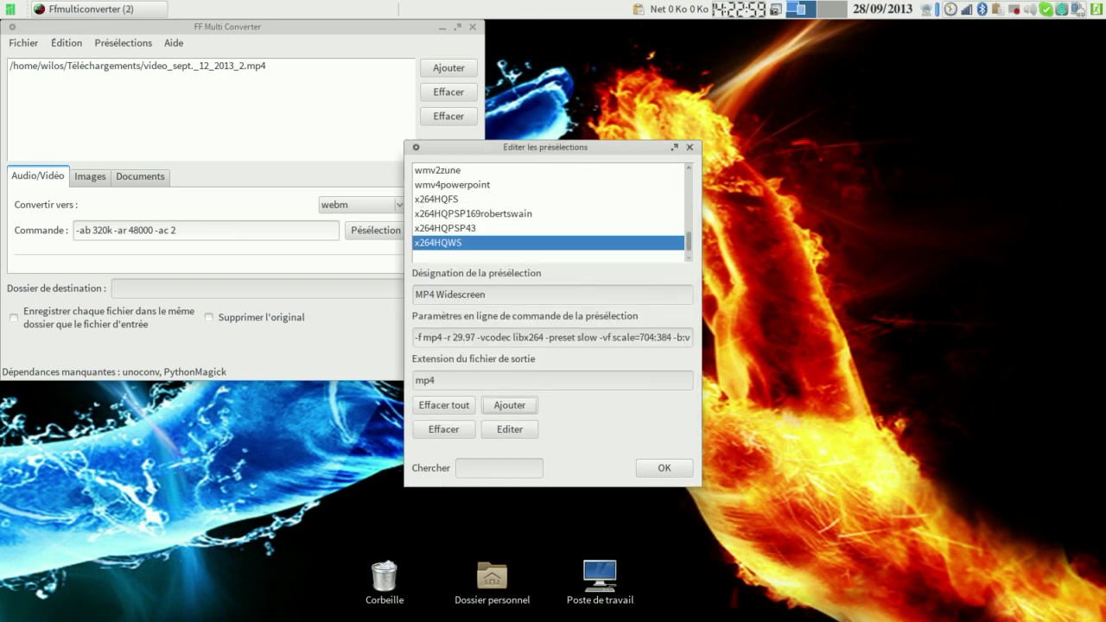
{"action": "left_click", "coordinate": [665, 468]}
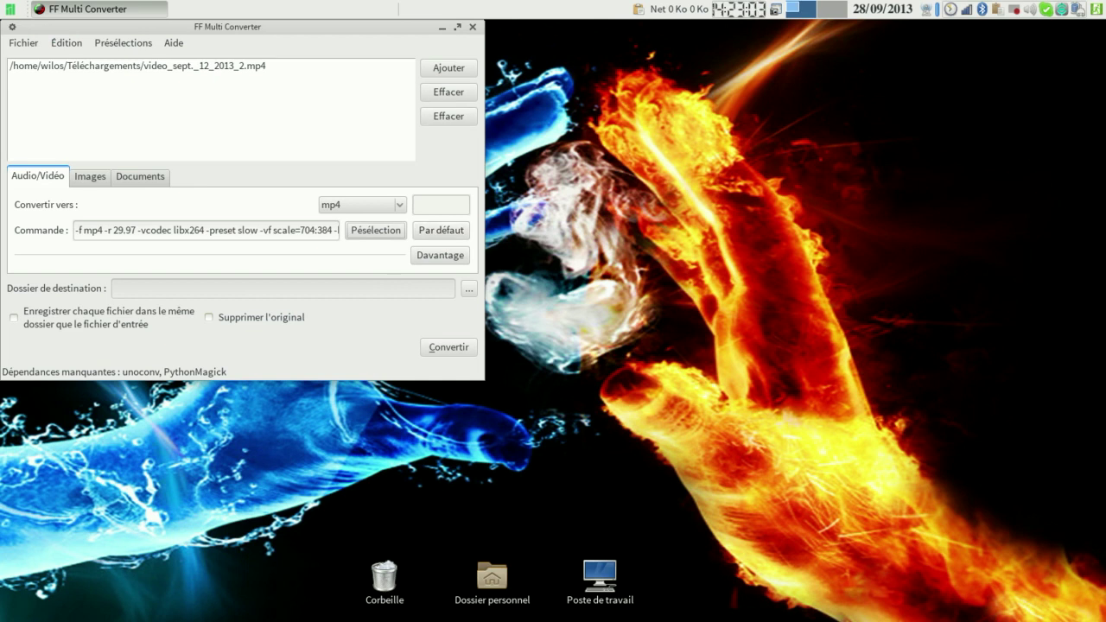
Expand the additional audio/video settings and examine the choices for frequency and audio bitrate.
{"action": "left_click", "coordinate": [440, 255]}
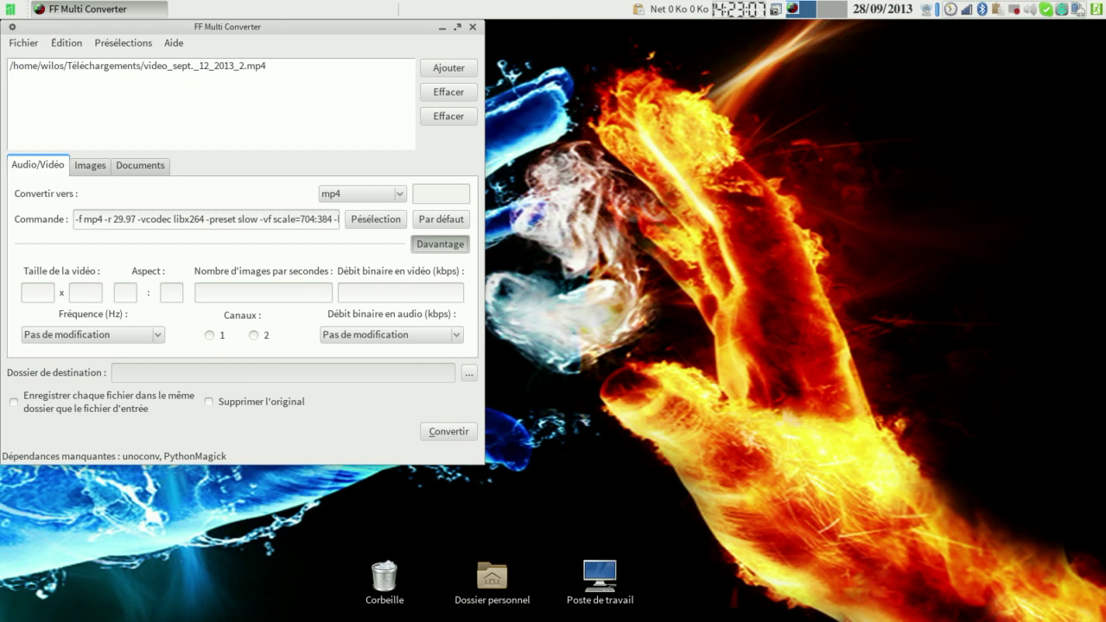
{"action": "left_click", "coordinate": [157, 335]}
{"action": "left_click", "coordinate": [156, 335]}
{"action": "left_click", "coordinate": [456, 335]}
{"action": "left_click", "coordinate": [456, 335]}
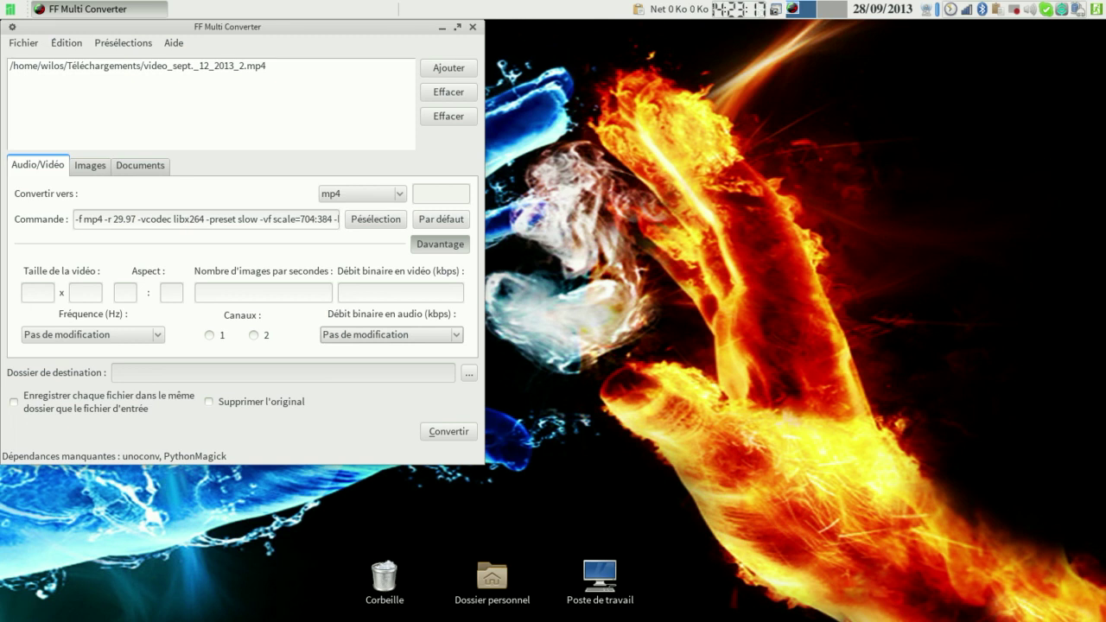
Examine the output formats available for image conversion without changing the selected one.
{"action": "left_click", "coordinate": [90, 166]}
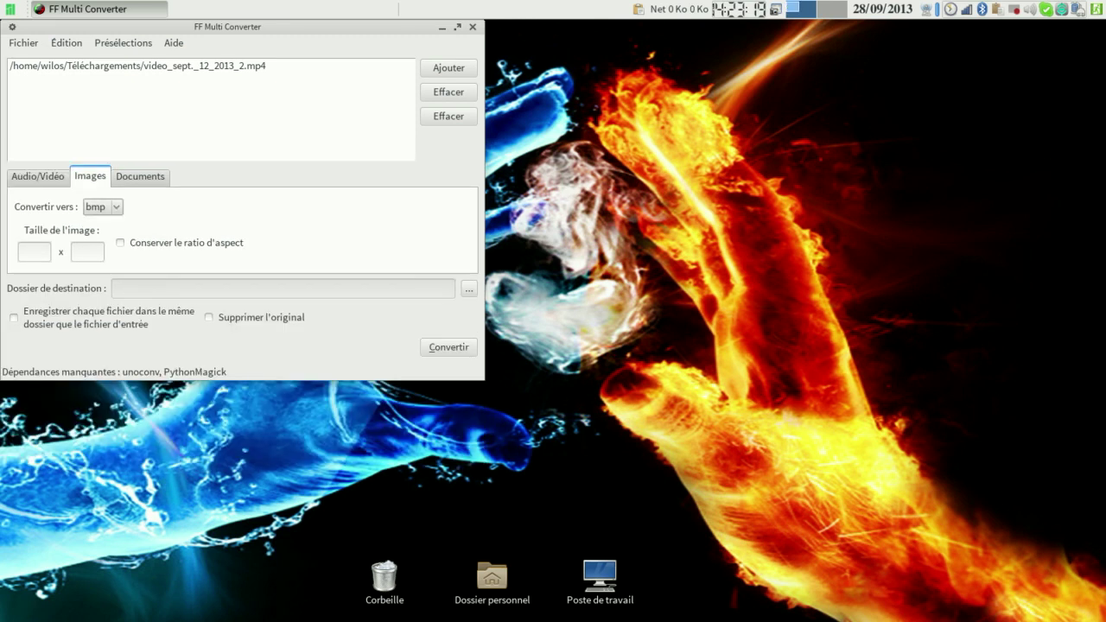
{"action": "left_click", "coordinate": [103, 206]}
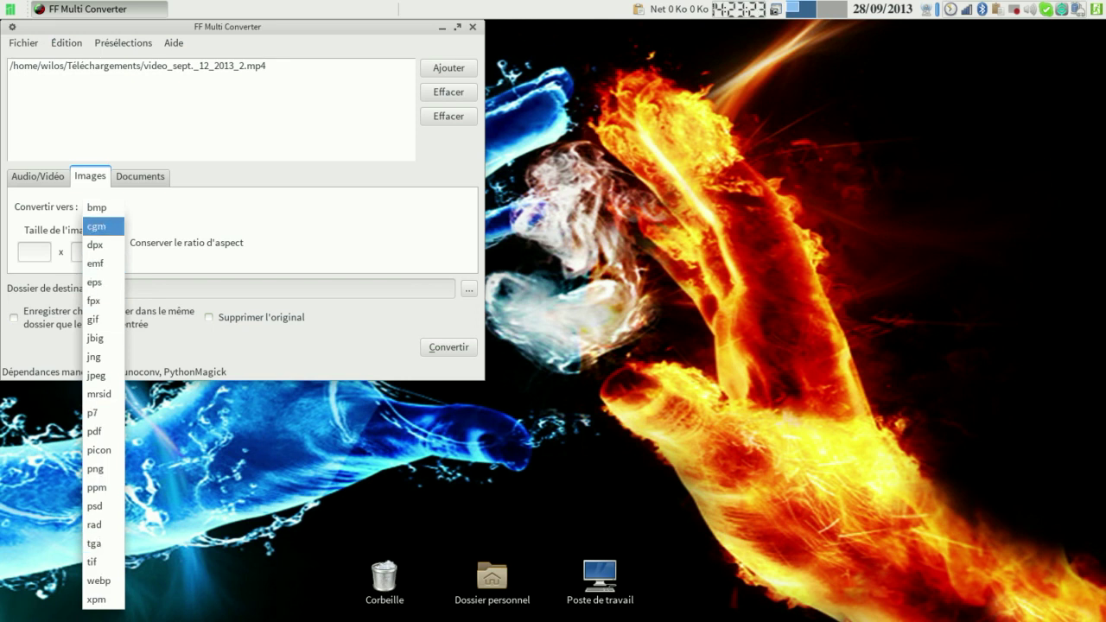
{"action": "key", "text": "Escape"}
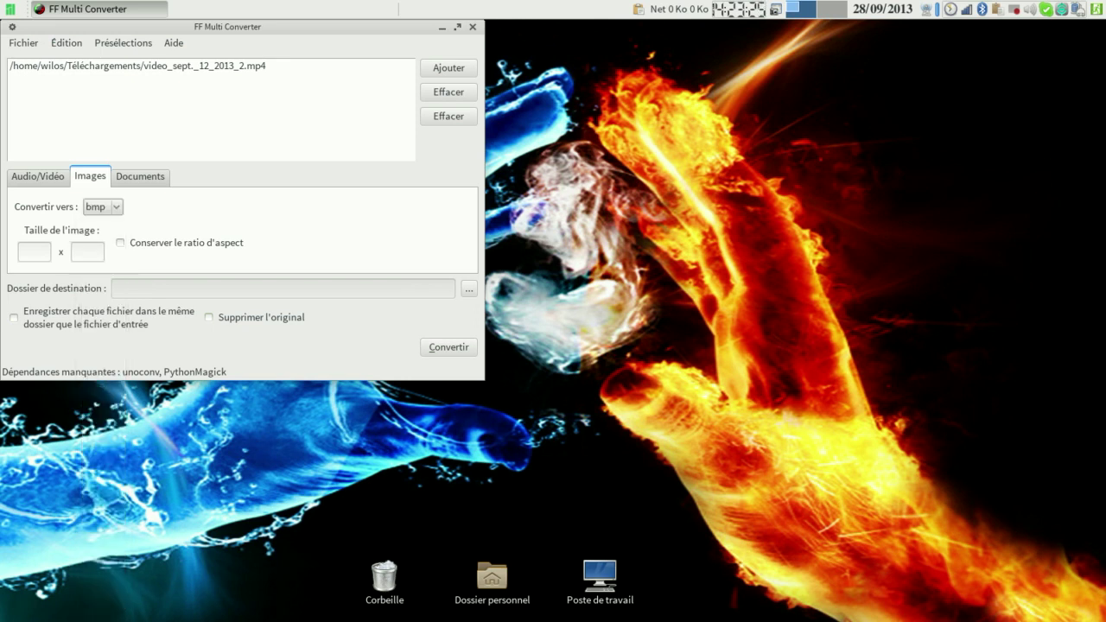
Examine the available document conversion types and keep doc to odt selected.
{"action": "left_click", "coordinate": [140, 176]}
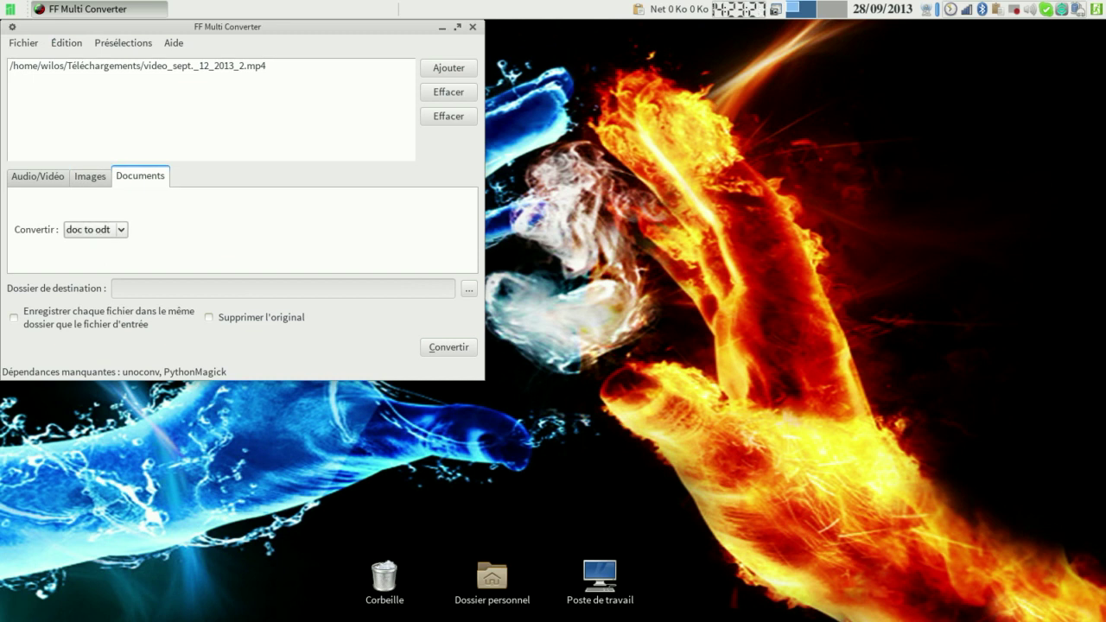
{"action": "left_click", "coordinate": [95, 229]}
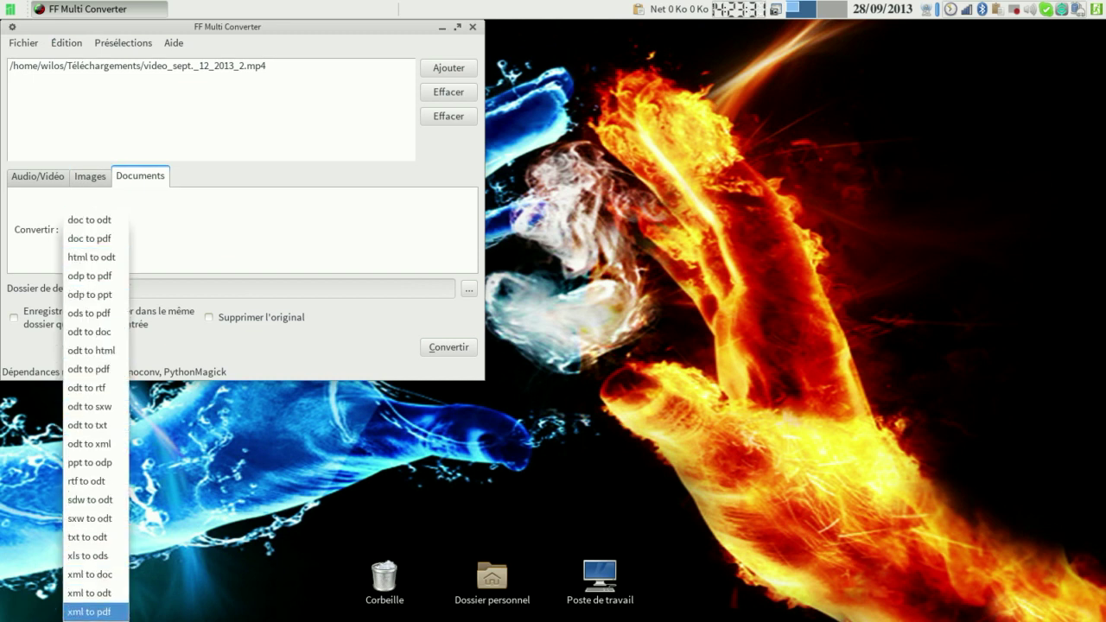
{"action": "left_click", "coordinate": [90, 220]}
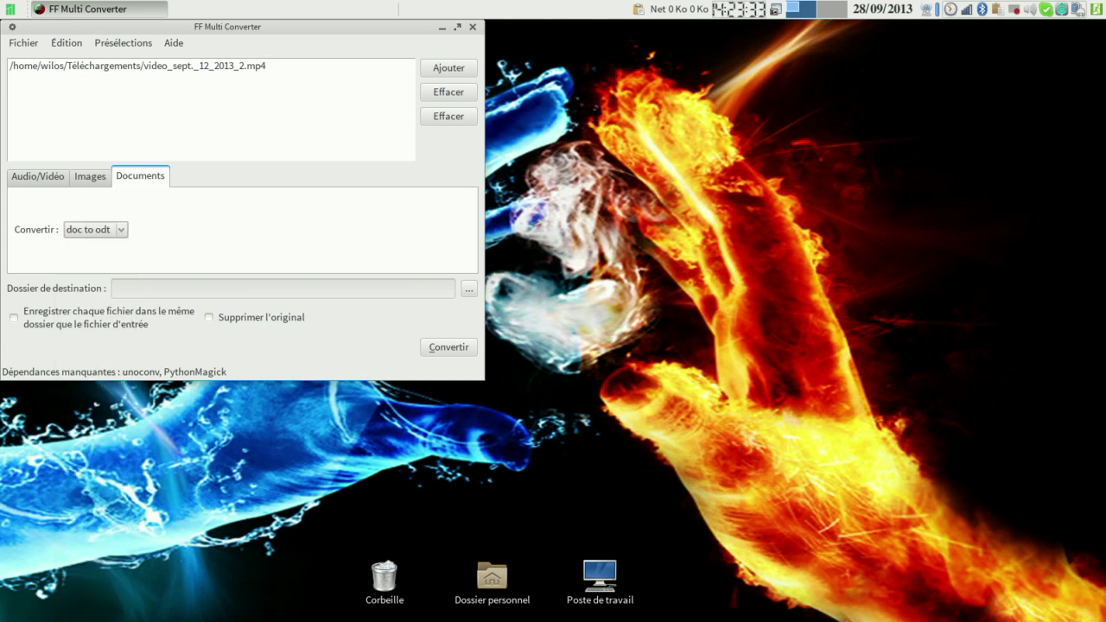
Look through the available file, editing and preset commands and open the preferences.
{"action": "left_click", "coordinate": [23, 43]}
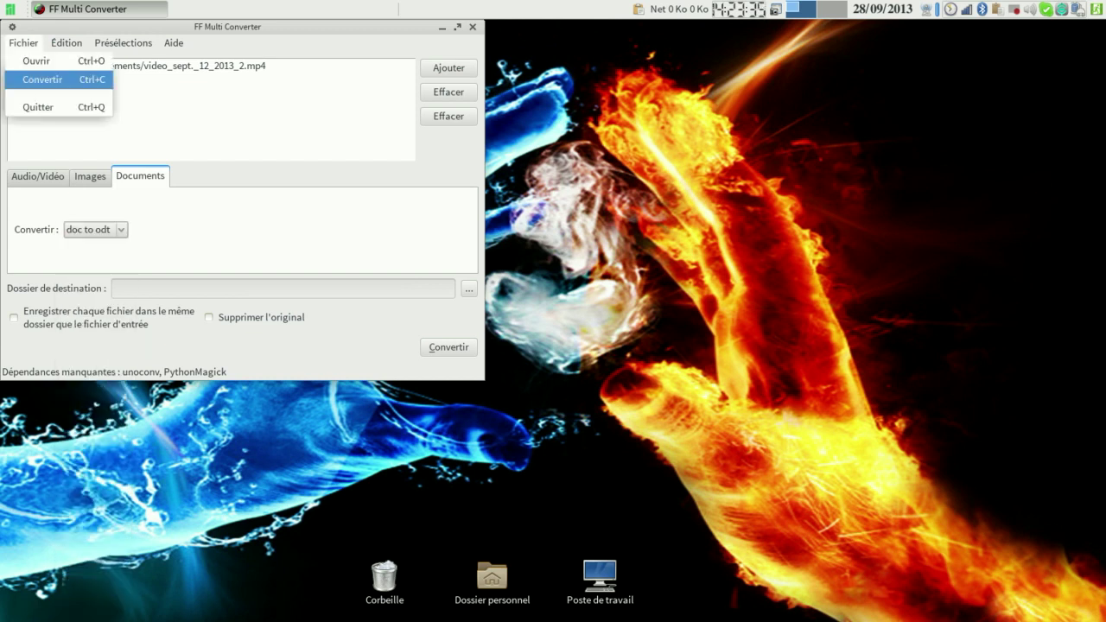
{"action": "key", "text": "Right"}
{"action": "key", "text": "Down"}
{"action": "key", "text": "Right"}
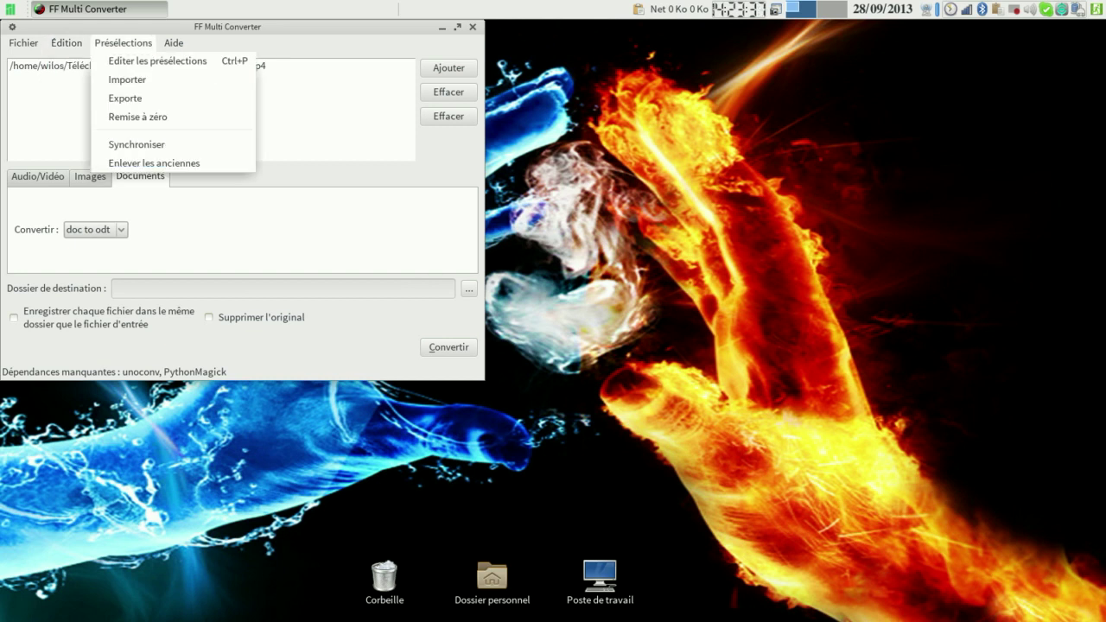
{"action": "key", "text": "Down"}
{"action": "key", "text": "Left"}
{"action": "key", "text": "Down"}
{"action": "key", "text": "Down"}
{"action": "key", "text": "Return"}
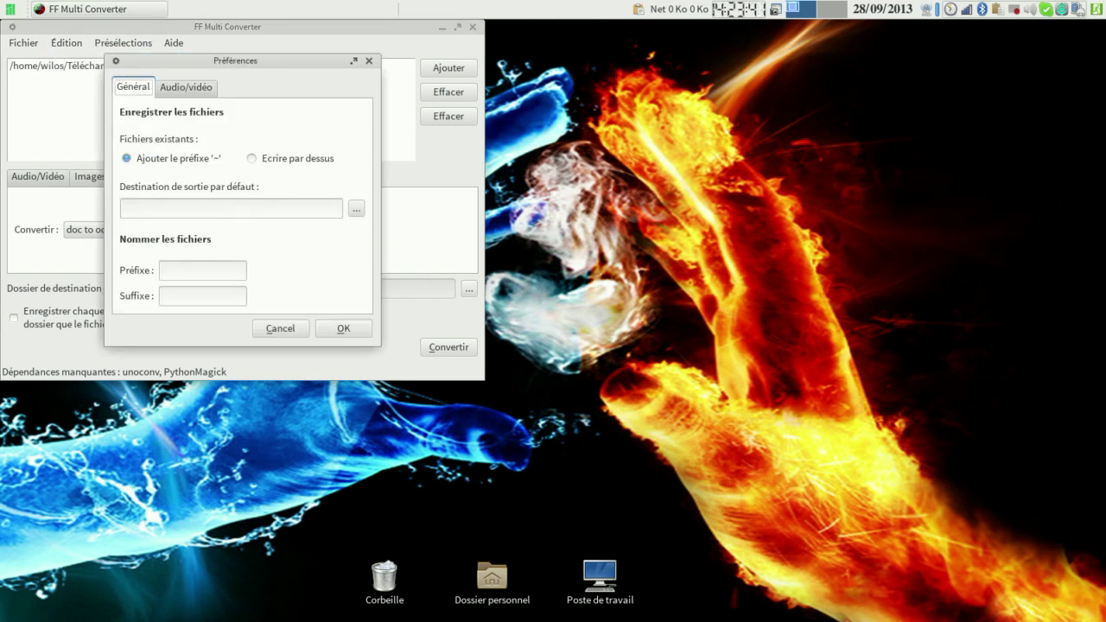
Try the overwrite option for existing files, view the audio/video preferences, and discard the changes.
{"action": "left_click", "coordinate": [290, 159]}
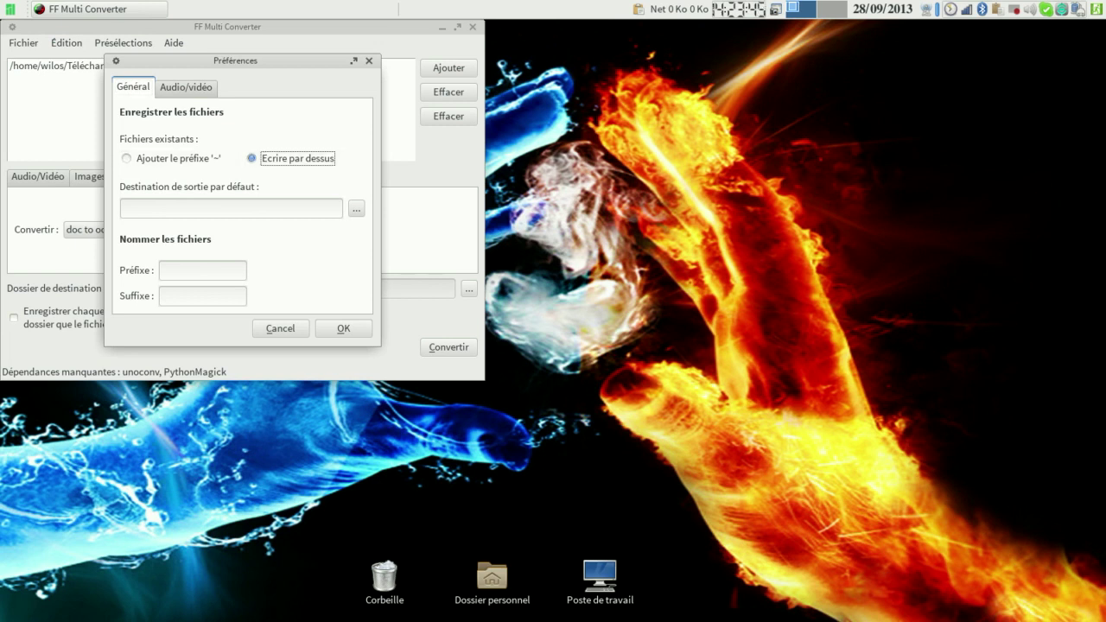
{"action": "left_click", "coordinate": [186, 87]}
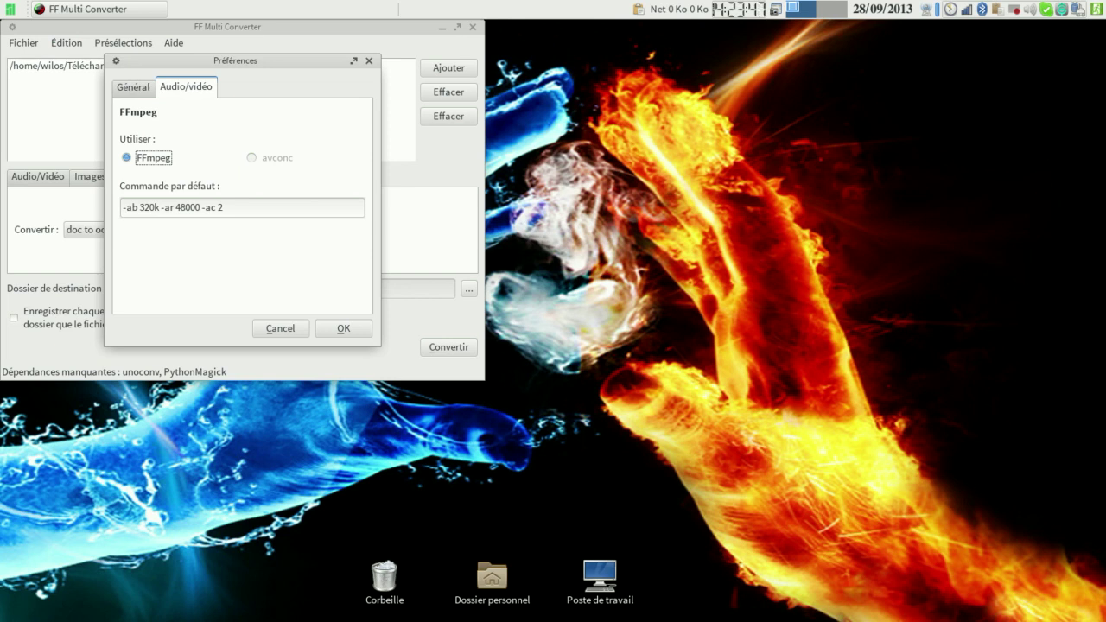
{"action": "left_click", "coordinate": [280, 329]}
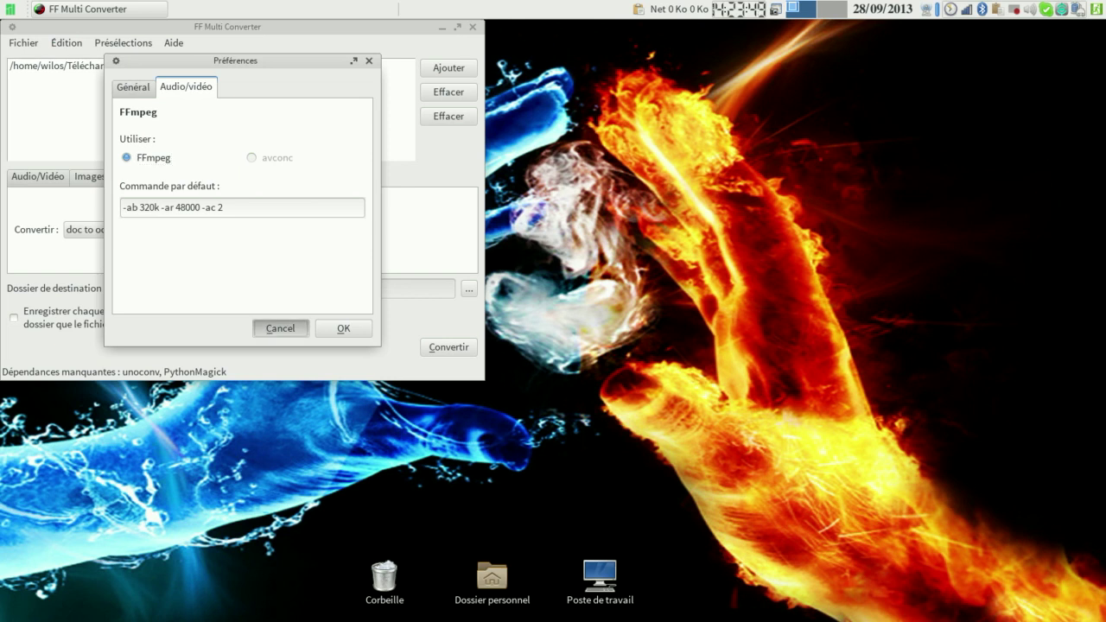
View the preset editor and close it without making changes.
{"action": "left_click", "coordinate": [123, 44]}
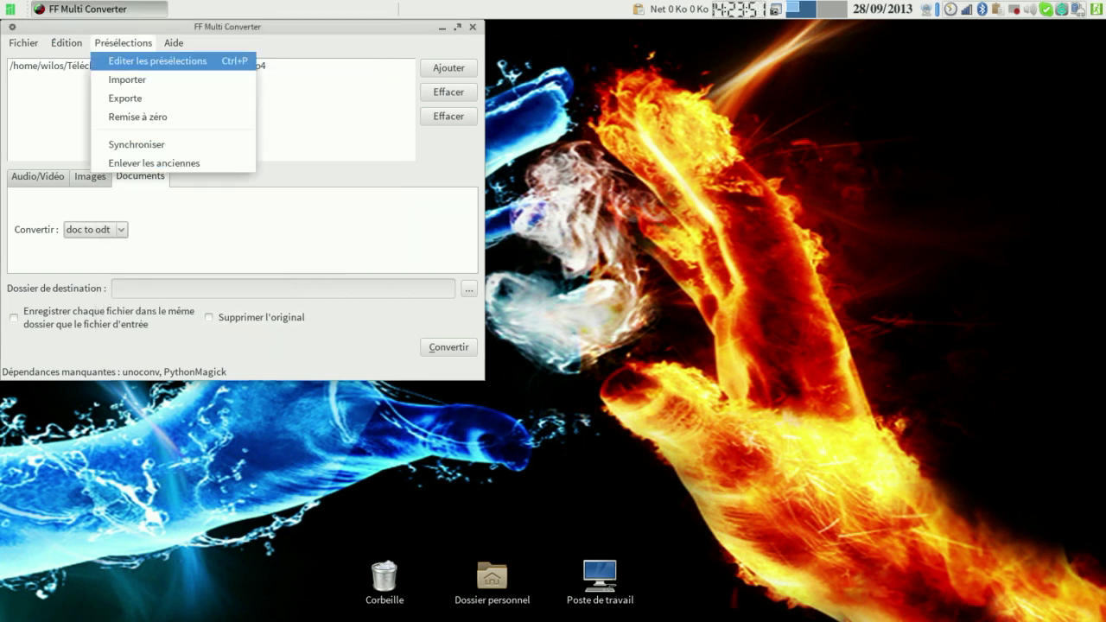
{"action": "key", "text": "Return"}
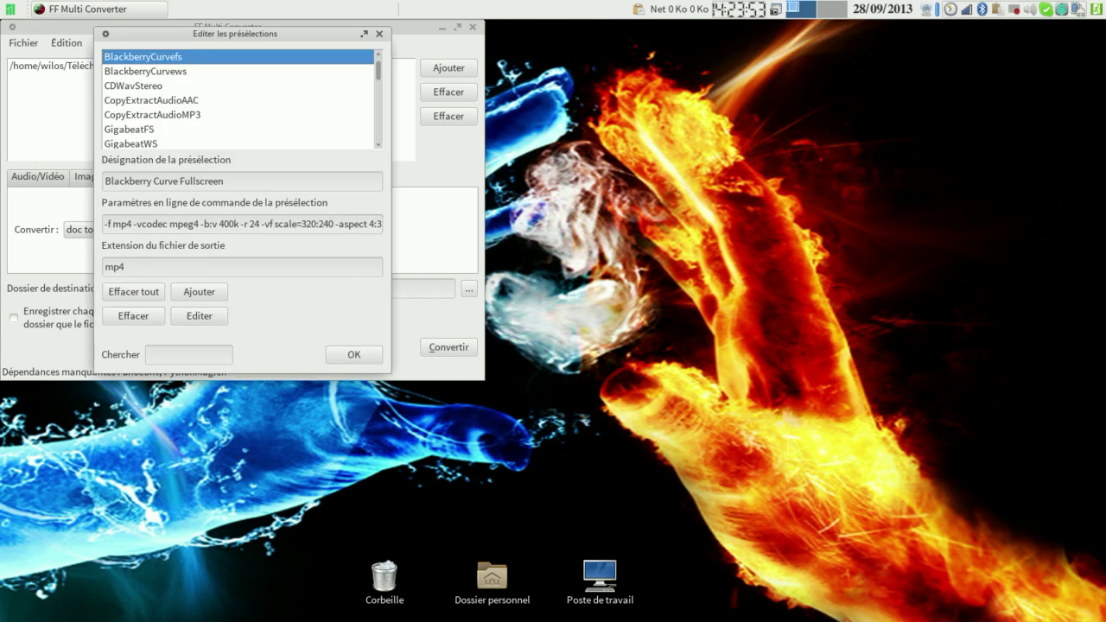
{"action": "left_click", "coordinate": [379, 34]}
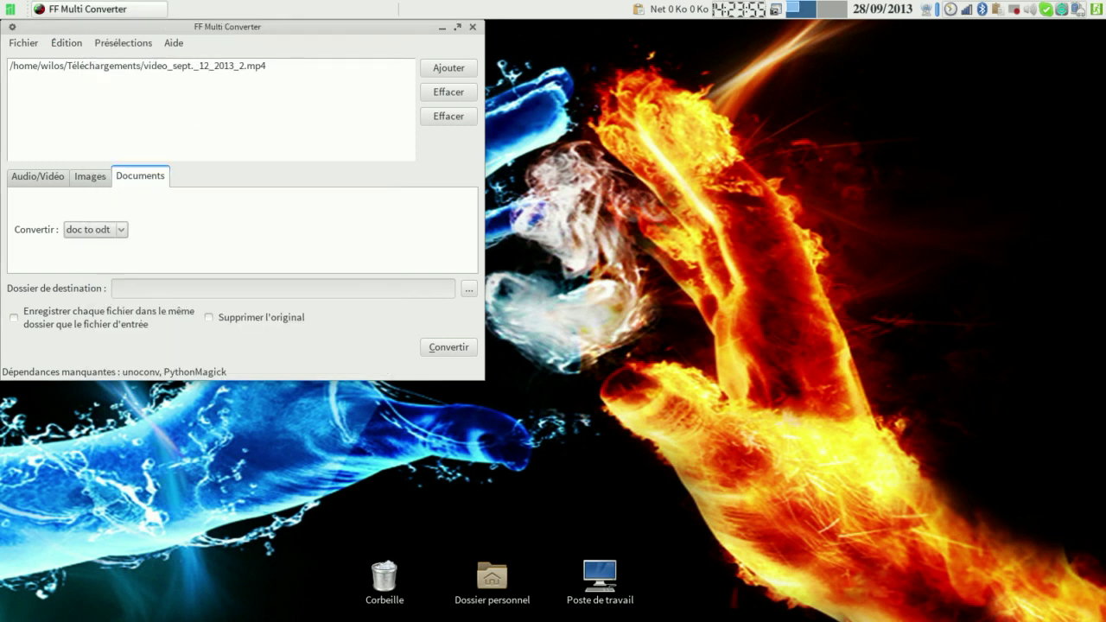
Start importing presets and cancel at the confirmation.
{"action": "left_click", "coordinate": [122, 42]}
{"action": "key", "text": "Return"}
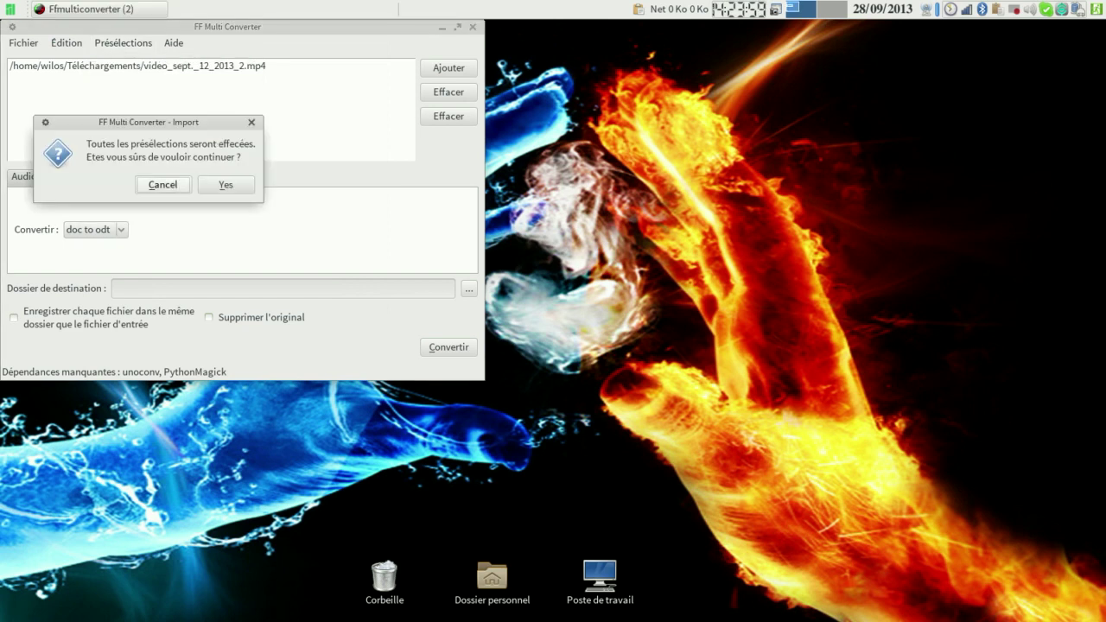
{"action": "key", "text": "Return"}
Start exporting the presets to an XML file and cancel without saving.
{"action": "key", "text": "alt+p"}
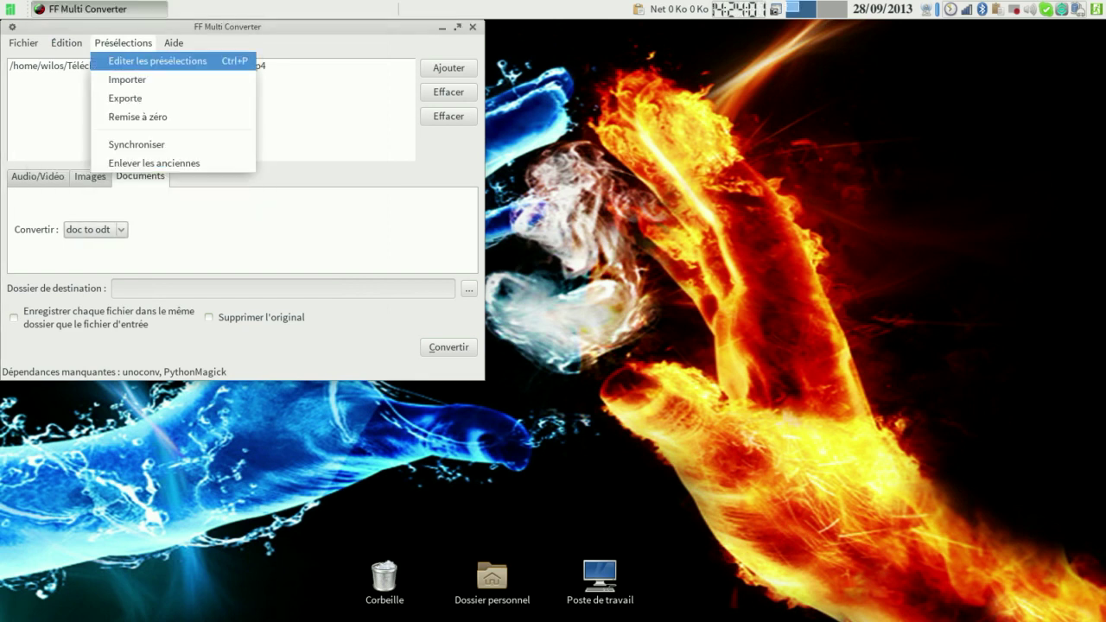
{"action": "key", "text": "Down"}
{"action": "key", "text": "Down"}
{"action": "key", "text": "Return"}
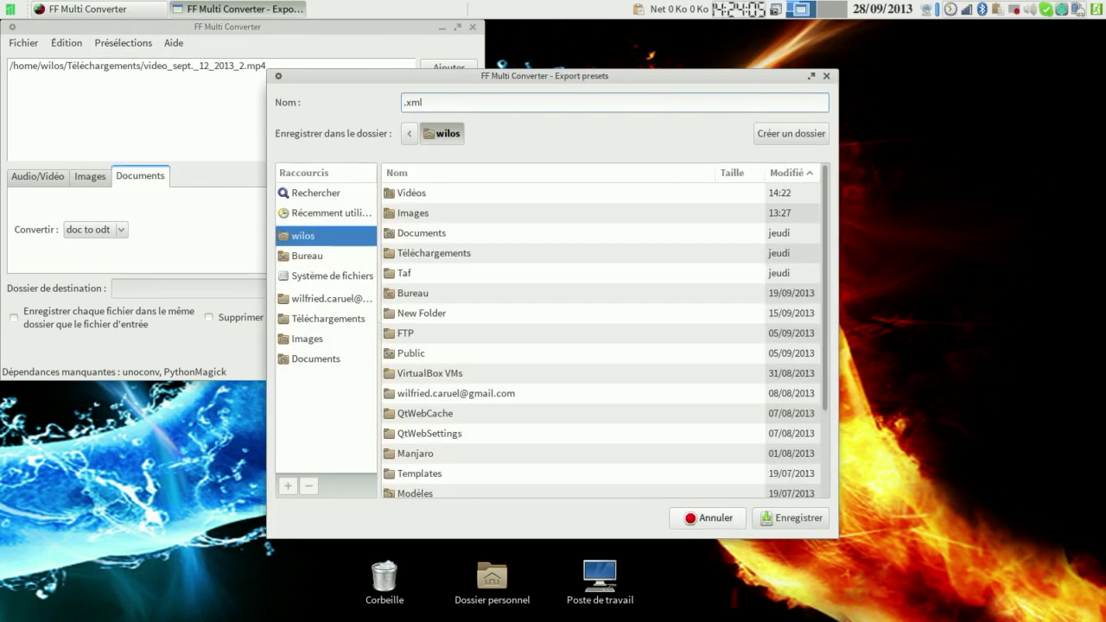
{"action": "key", "text": "Escape"}
Start resetting the presets to zero and cancel the reset.
{"action": "key", "text": "alt+p"}
{"action": "key", "text": "Down"}
{"action": "key", "text": "Down"}
{"action": "key", "text": "Down"}
{"action": "key", "text": "Down"}
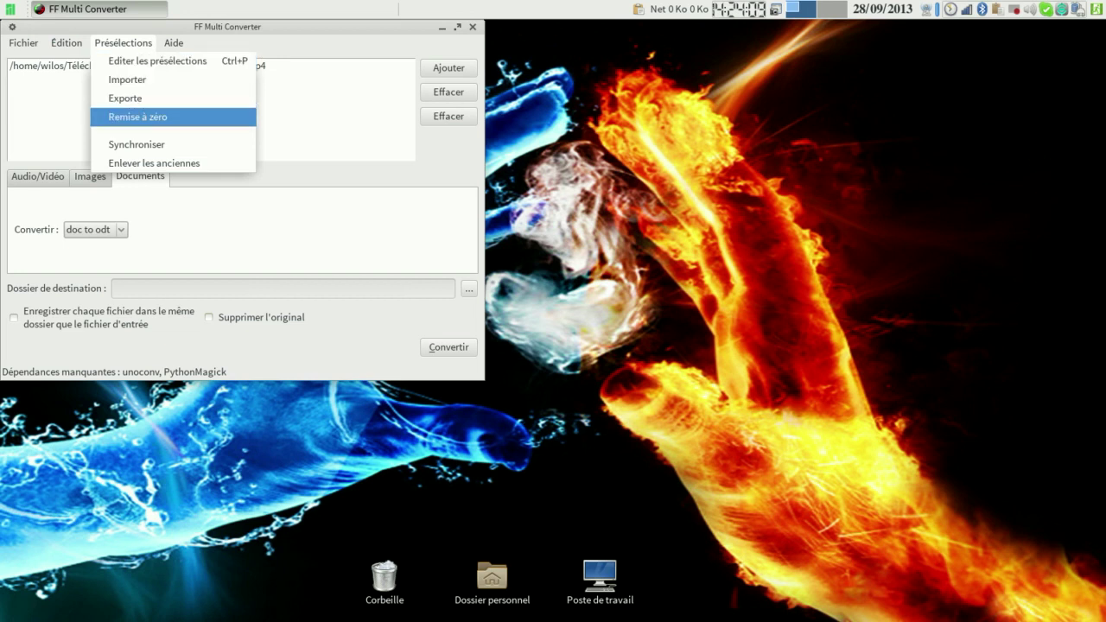
{"action": "key", "text": "Return"}
{"action": "key", "text": "Escape"}
Start synchronizing the current presets with the default ones and cancel at the confirmation.
{"action": "key", "text": "alt+p"}
{"action": "key", "text": "Down"}
{"action": "key", "text": "Down"}
{"action": "key", "text": "Down"}
{"action": "key", "text": "Down"}
{"action": "key", "text": "Down"}
{"action": "key", "text": "Return"}
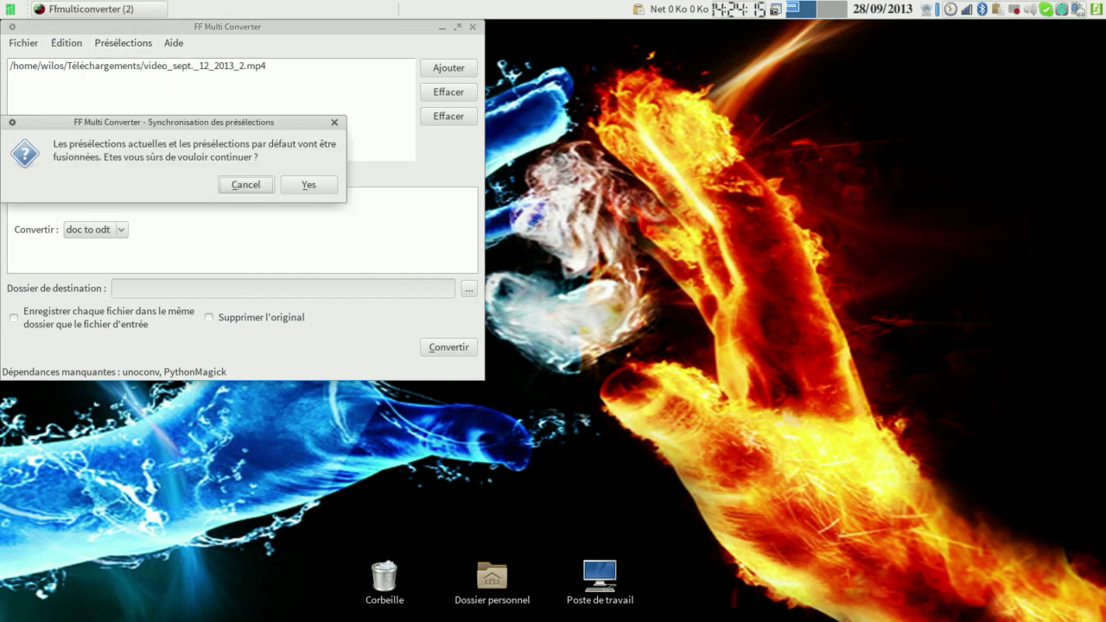
{"action": "key", "text": "Escape"}
Start removing the old presets and cancel at the confirmation.
{"action": "key", "text": "alt+p"}
{"action": "key", "text": "Down"}
{"action": "key", "text": "Down"}
{"action": "key", "text": "Down"}
{"action": "key", "text": "Down"}
{"action": "key", "text": "Down"}
{"action": "key", "text": "Down"}
{"action": "key", "text": "Return"}
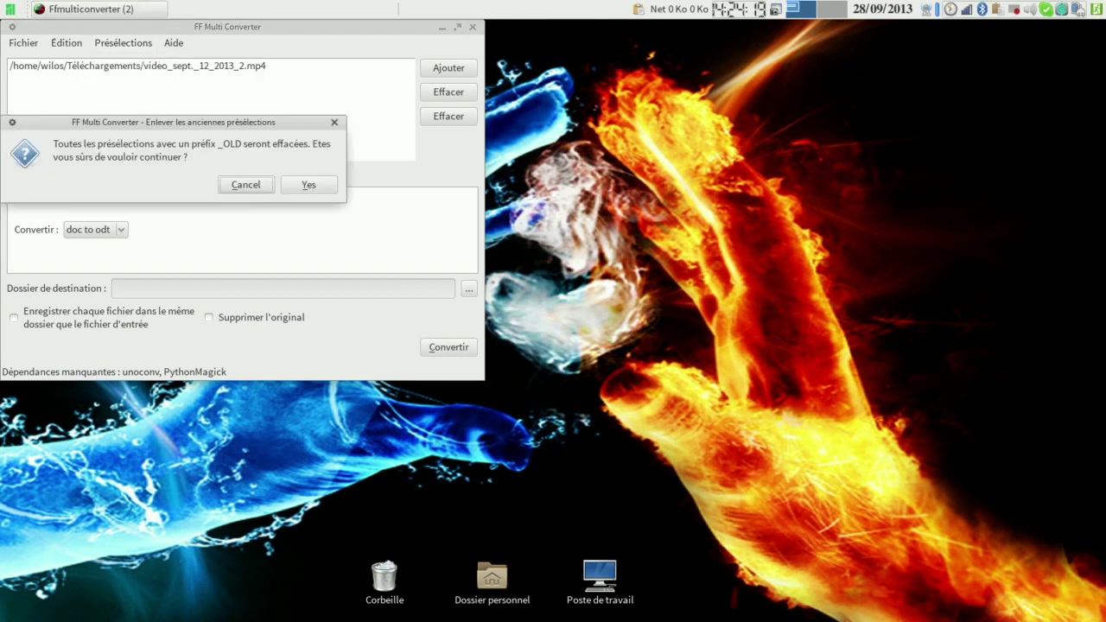
{"action": "key", "text": "Escape"}
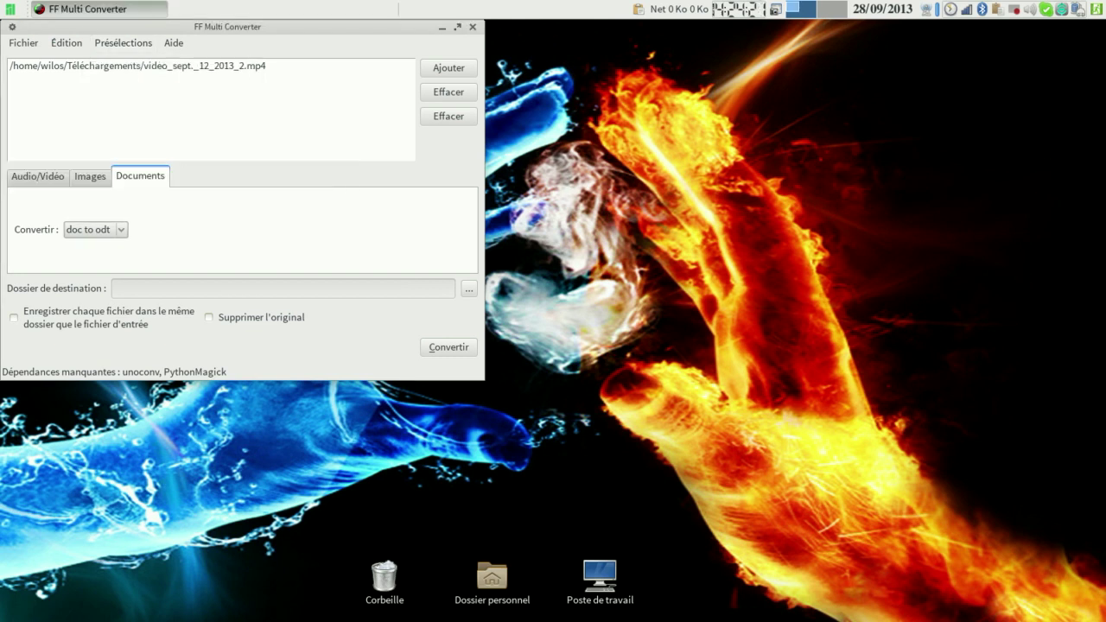
{"action": "key", "text": "alt+a"}
{"action": "key", "text": "Down"}
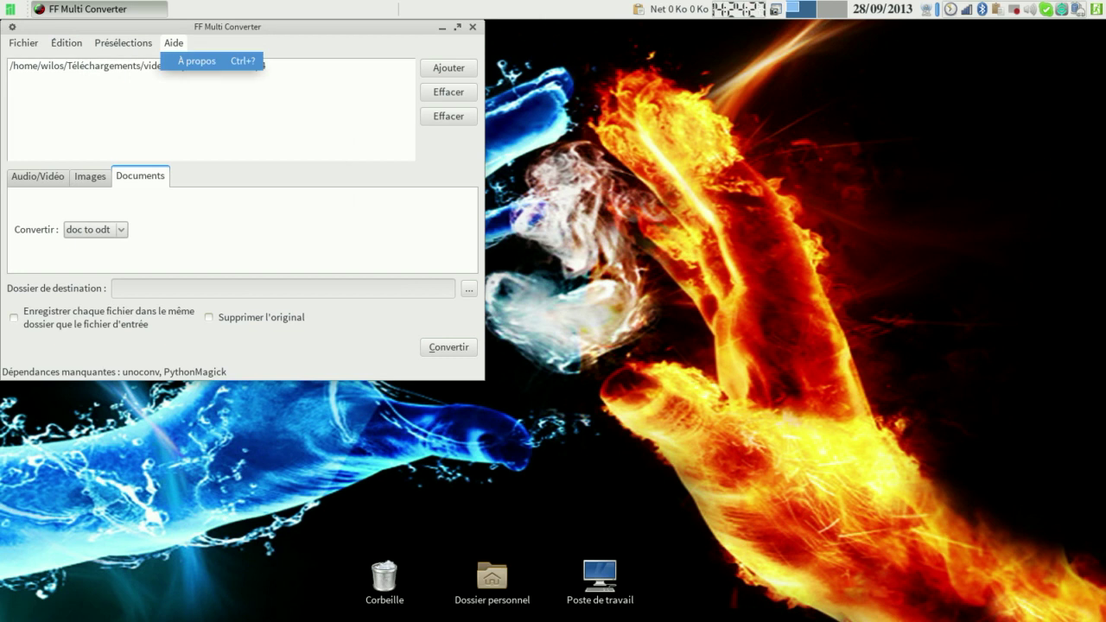
{"action": "key", "text": "Escape"}
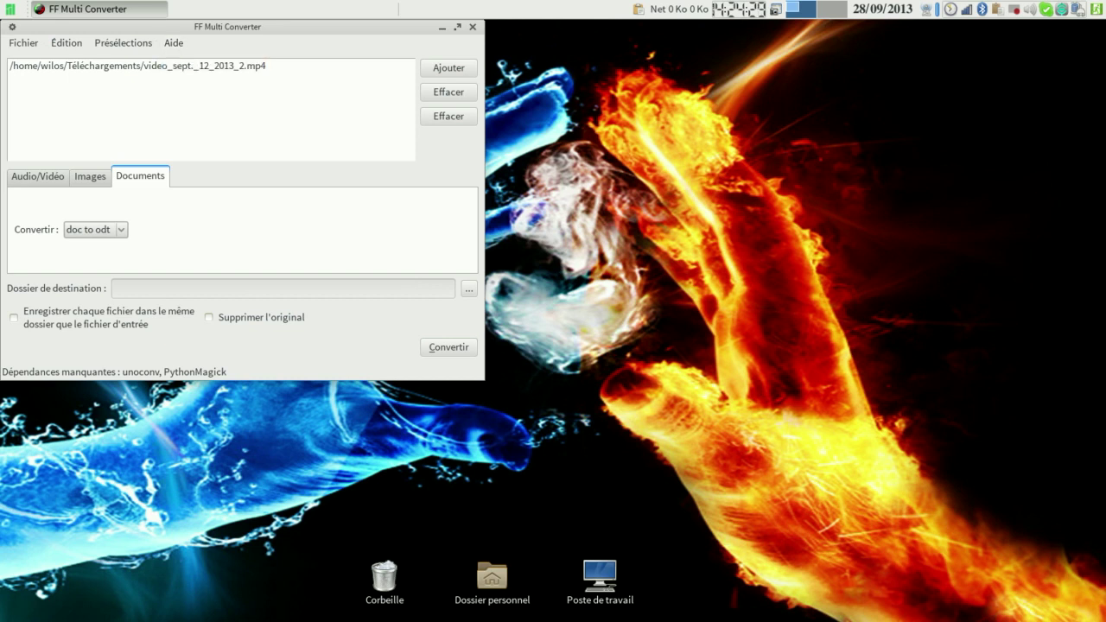
Add kazam_6tqo4c.movie.mux from the Vidéos folder to the list of files to convert.
{"action": "left_click", "coordinate": [449, 68]}
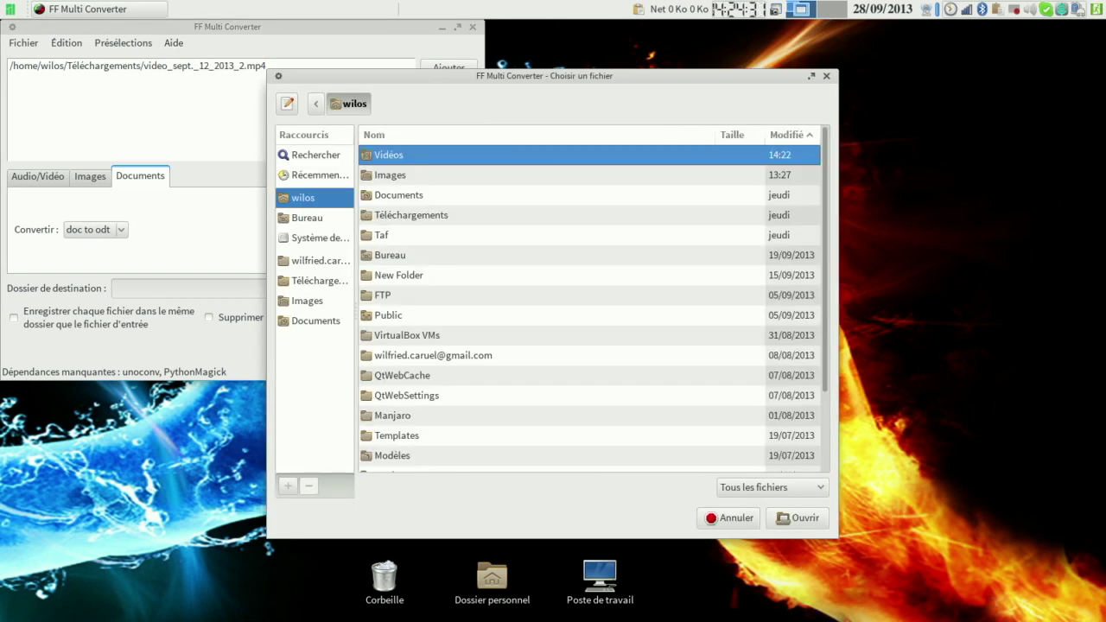
{"action": "key", "text": "Return"}
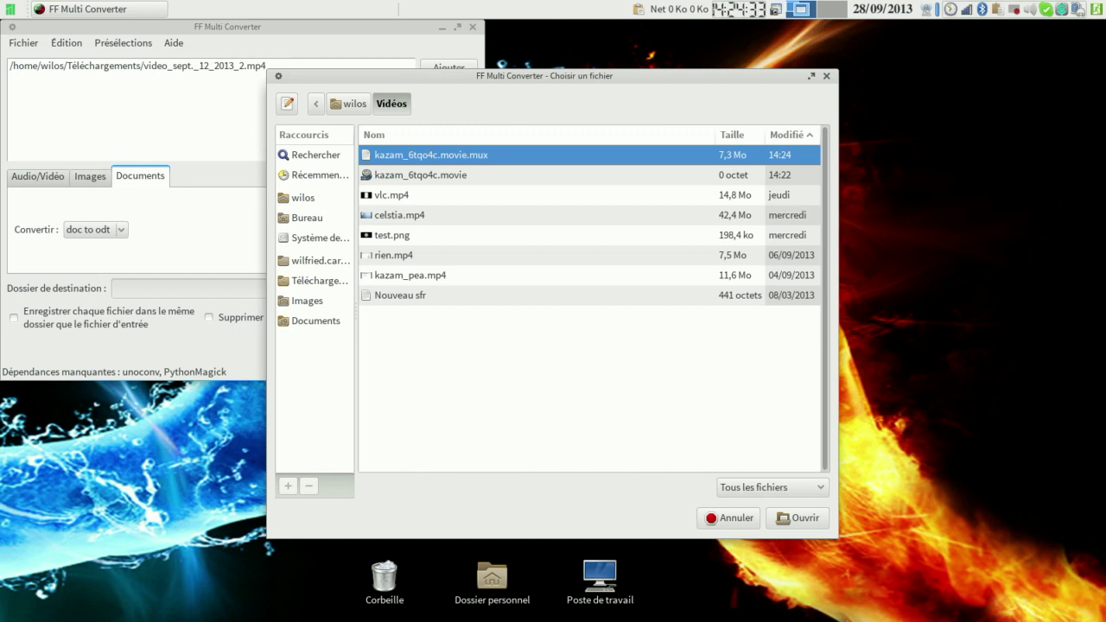
{"action": "key", "text": "Return"}
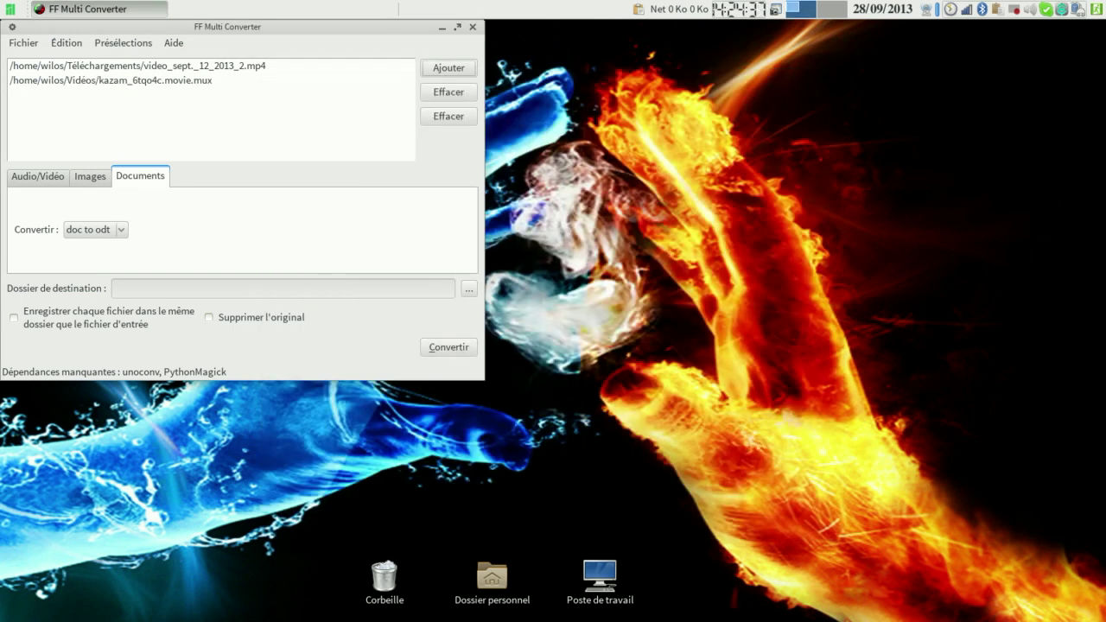
{"action": "left_click", "coordinate": [174, 43]}
{"action": "key", "text": "Down"}
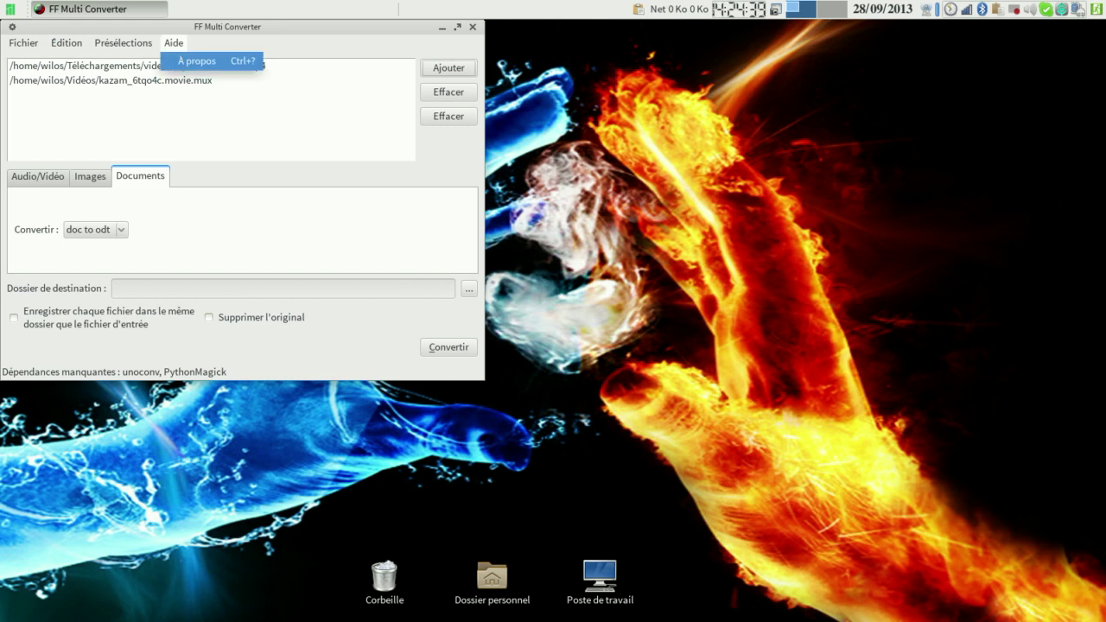
{"action": "key", "text": "Escape"}
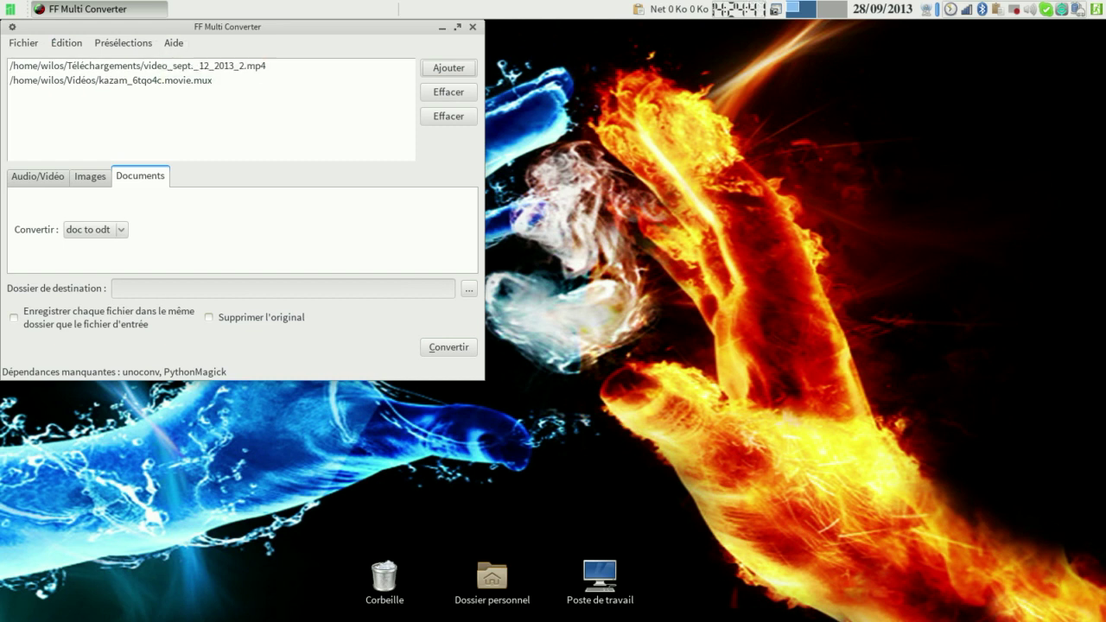
{"action": "left_click", "coordinate": [469, 289]}
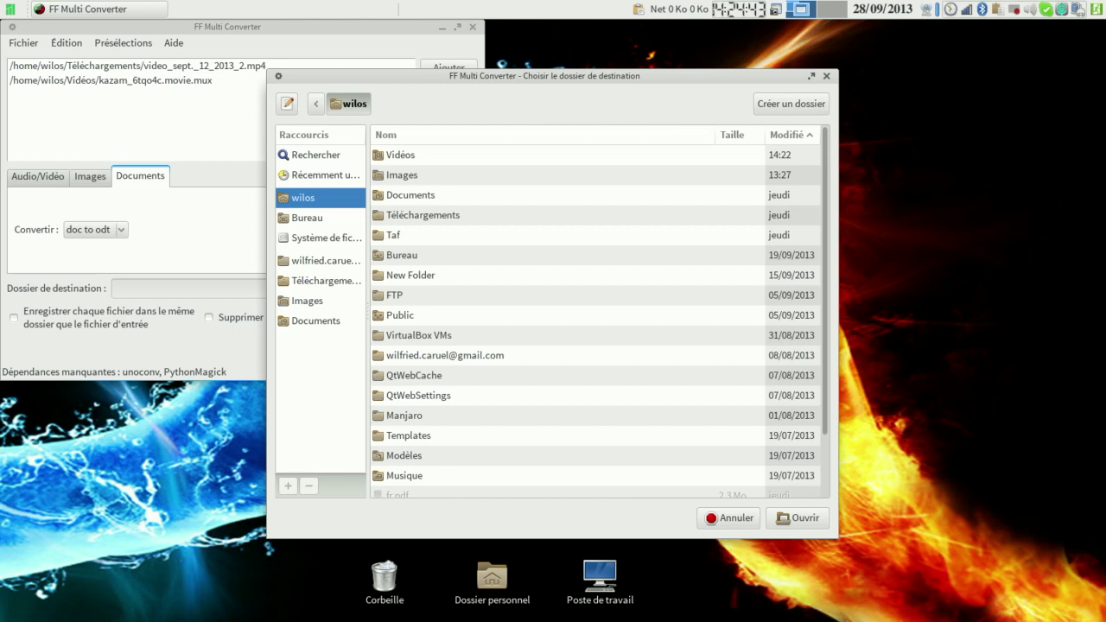
{"action": "double_click", "coordinate": [424, 215]}
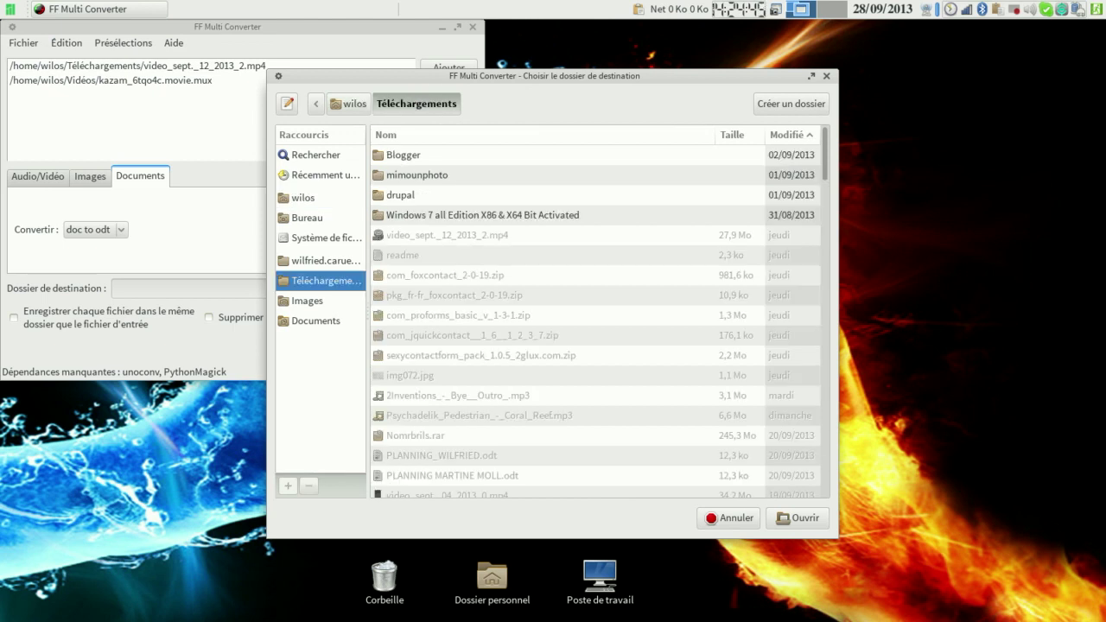
{"action": "left_click", "coordinate": [728, 518]}
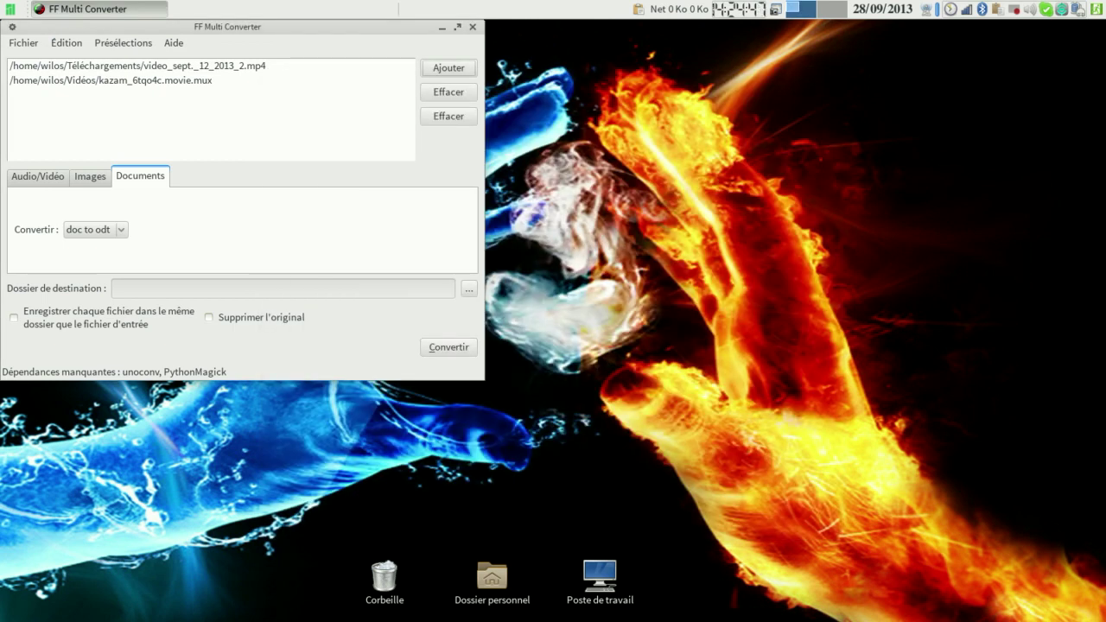
Set the audio/video output format to webm and the destination folder to Vidéos in the home folder.
{"action": "left_click", "coordinate": [39, 176]}
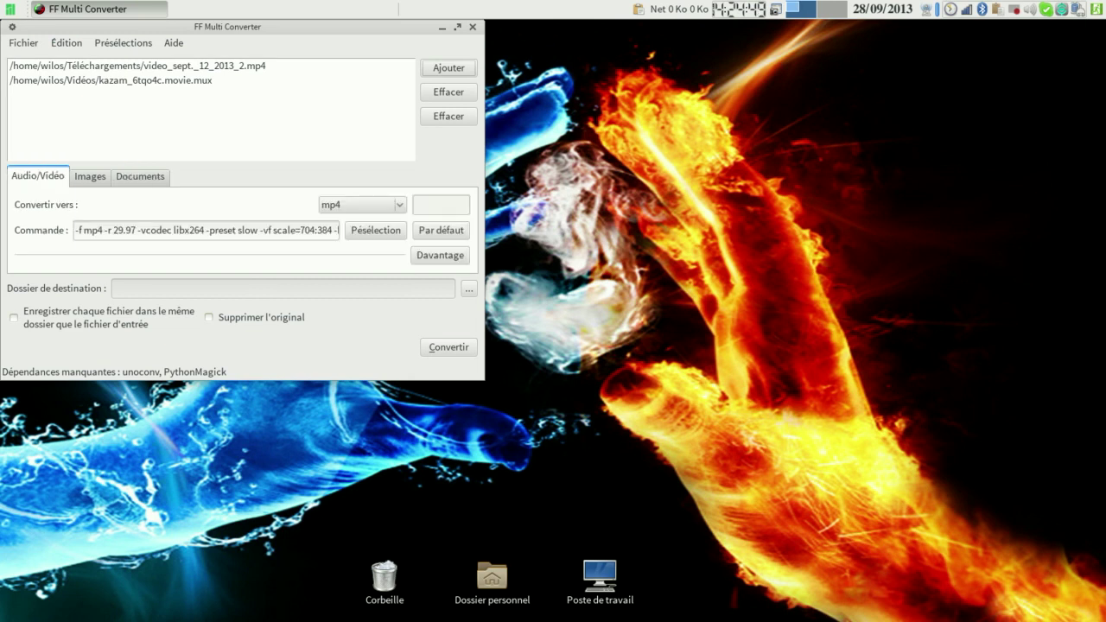
{"action": "left_click", "coordinate": [363, 205]}
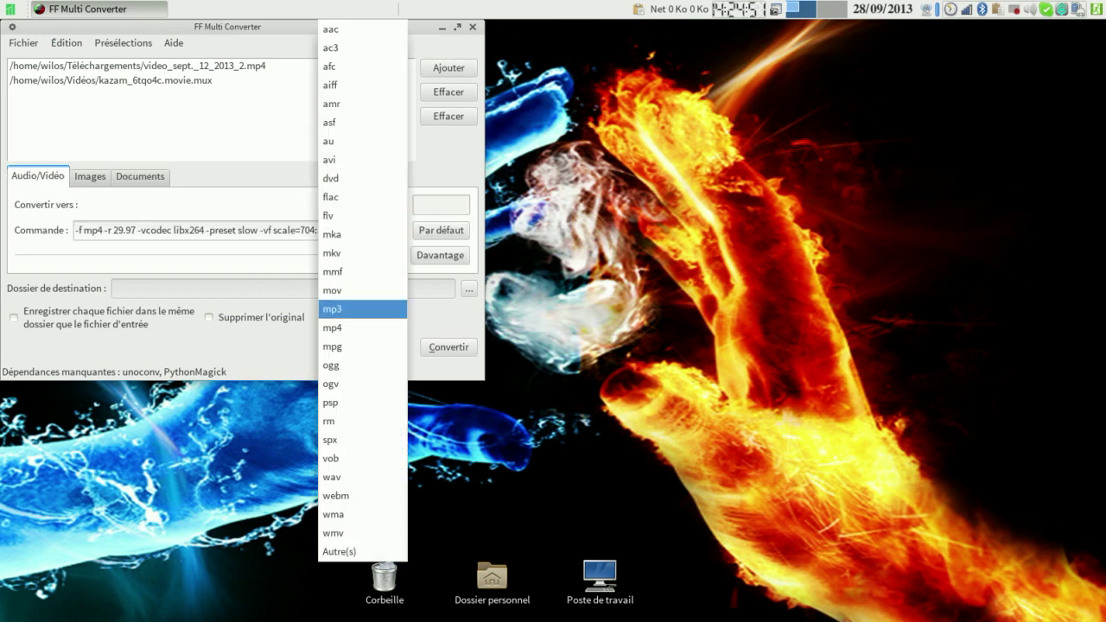
{"action": "left_click", "coordinate": [337, 495]}
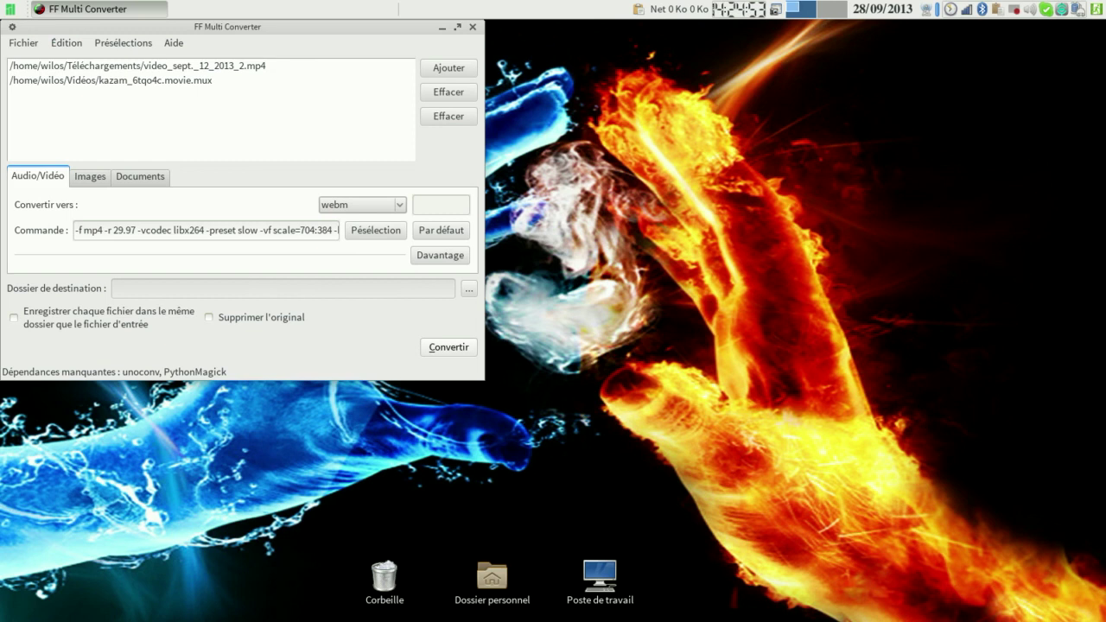
{"action": "left_click", "coordinate": [469, 288]}
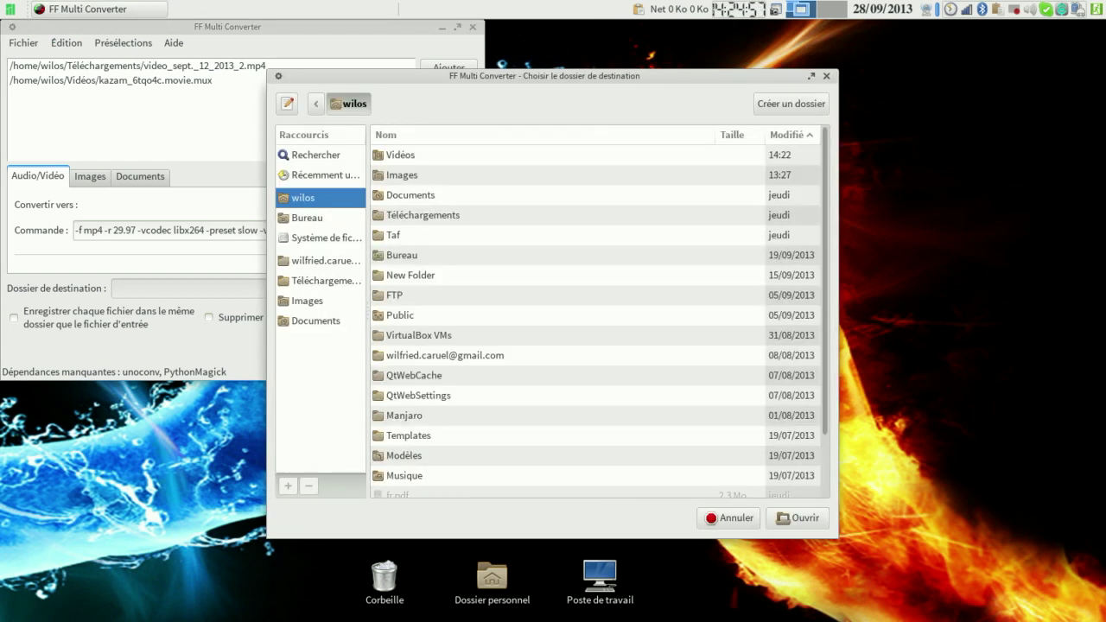
{"action": "double_click", "coordinate": [402, 155]}
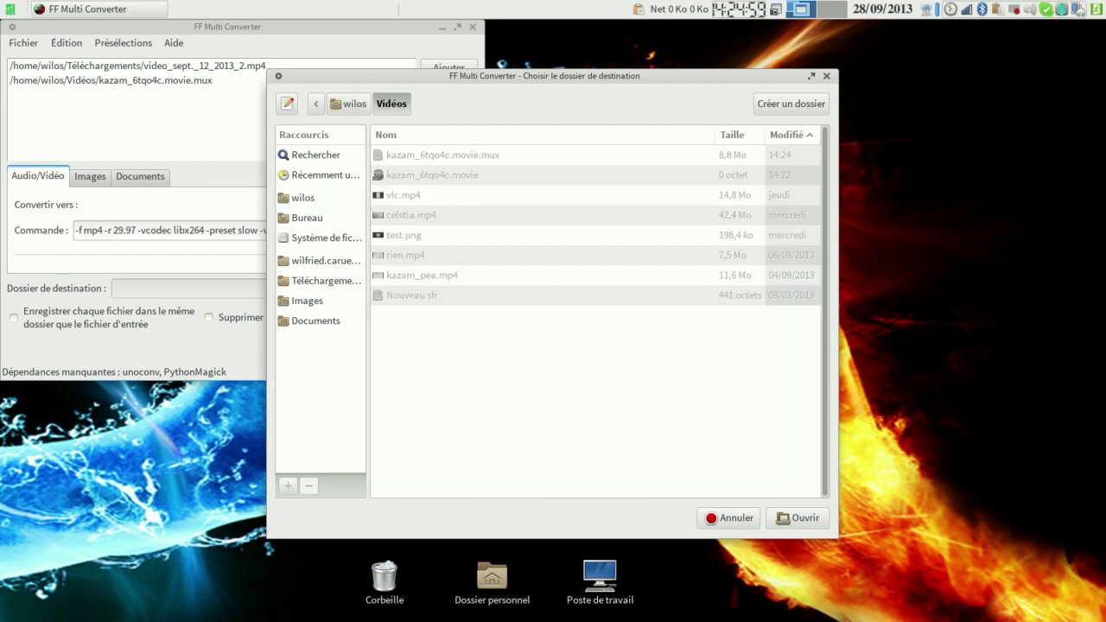
{"action": "left_click", "coordinate": [797, 517]}
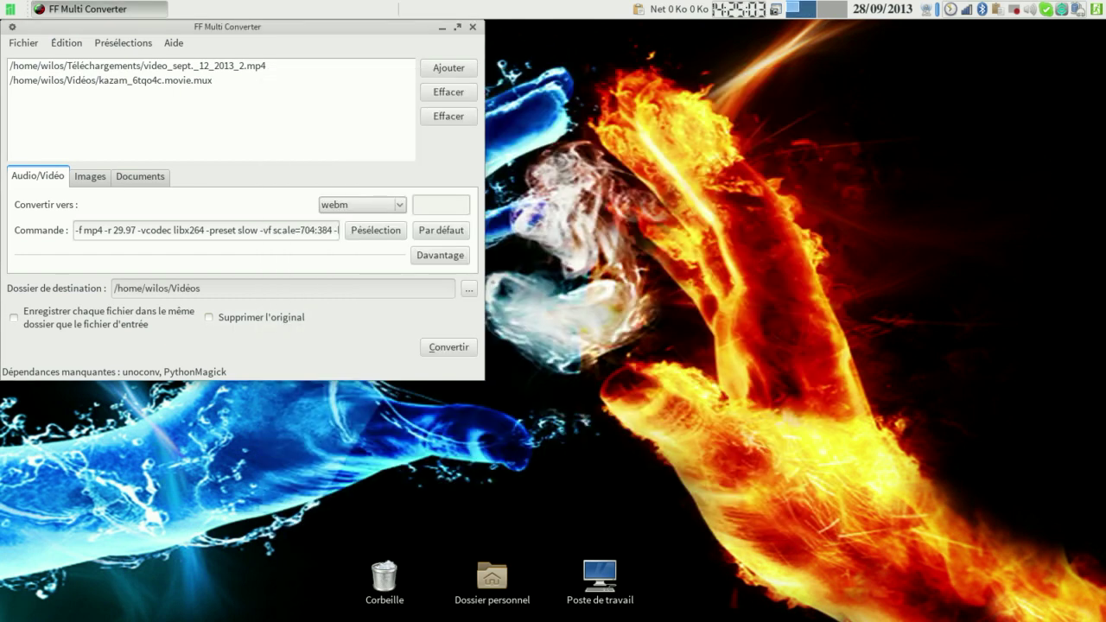
Convert the listed files and close the report and conversion windows.
{"action": "left_click", "coordinate": [449, 347]}
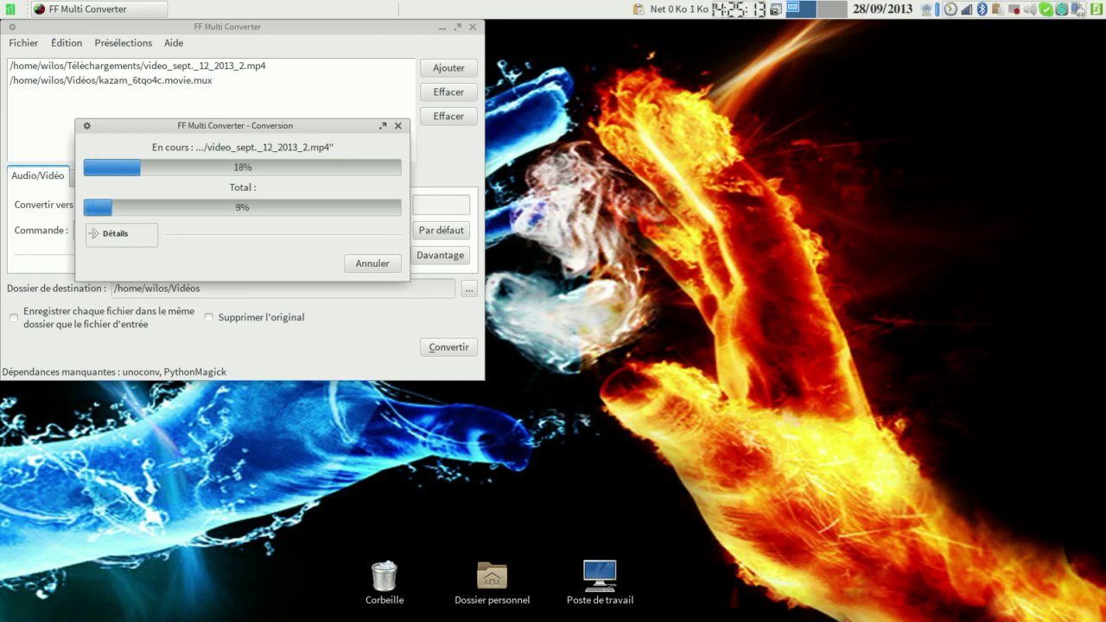
{"action": "left_click", "coordinate": [1014, 9]}
{"action": "left_click", "coordinate": [945, 66]}
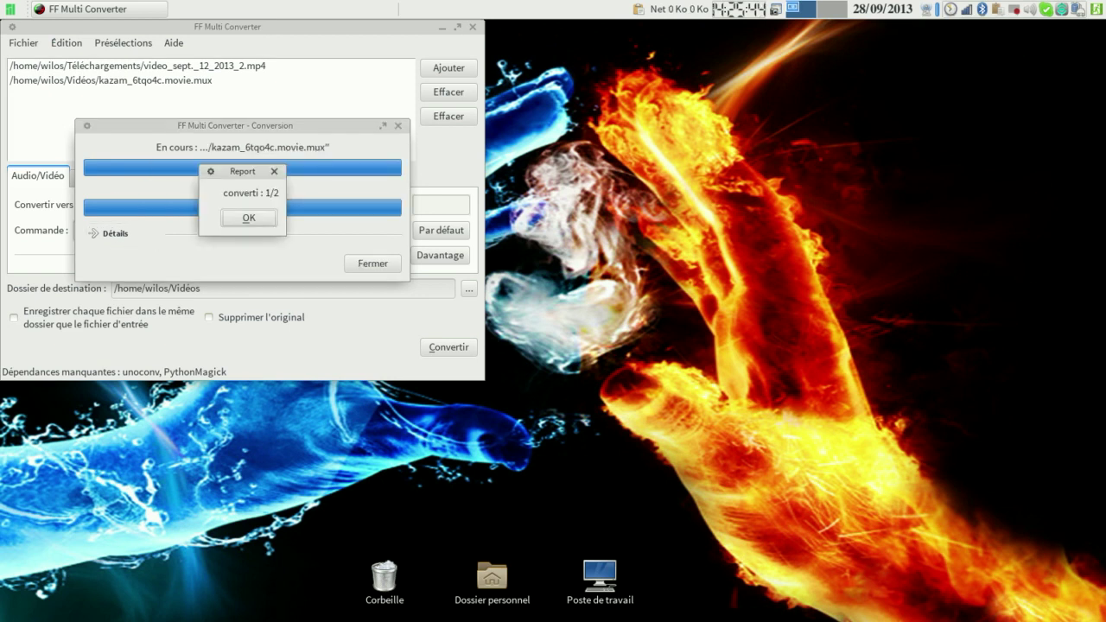
{"action": "left_click", "coordinate": [249, 218]}
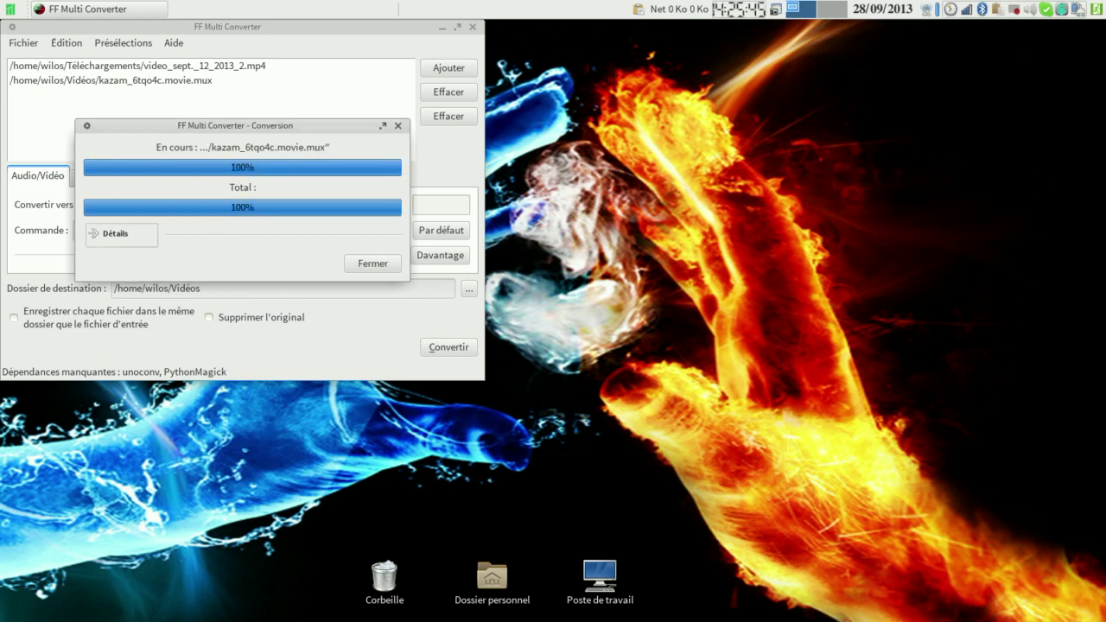
{"action": "left_click", "coordinate": [373, 263]}
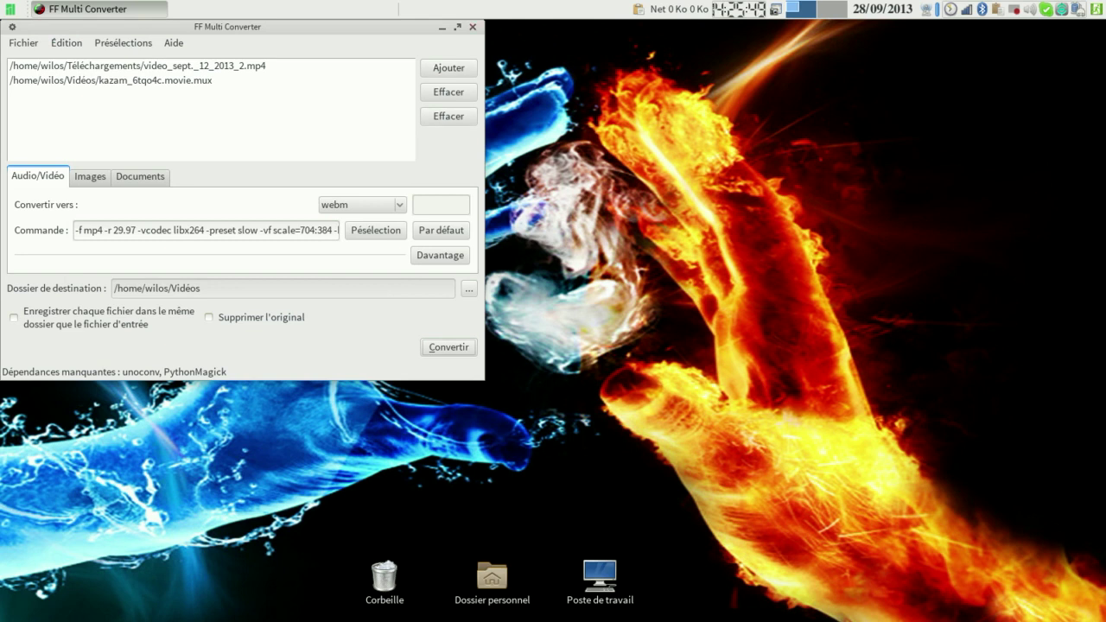
Switch to the file manager and inspect the kazam files in the home folder's Vidéos folder.
{"action": "double_click", "coordinate": [492, 577]}
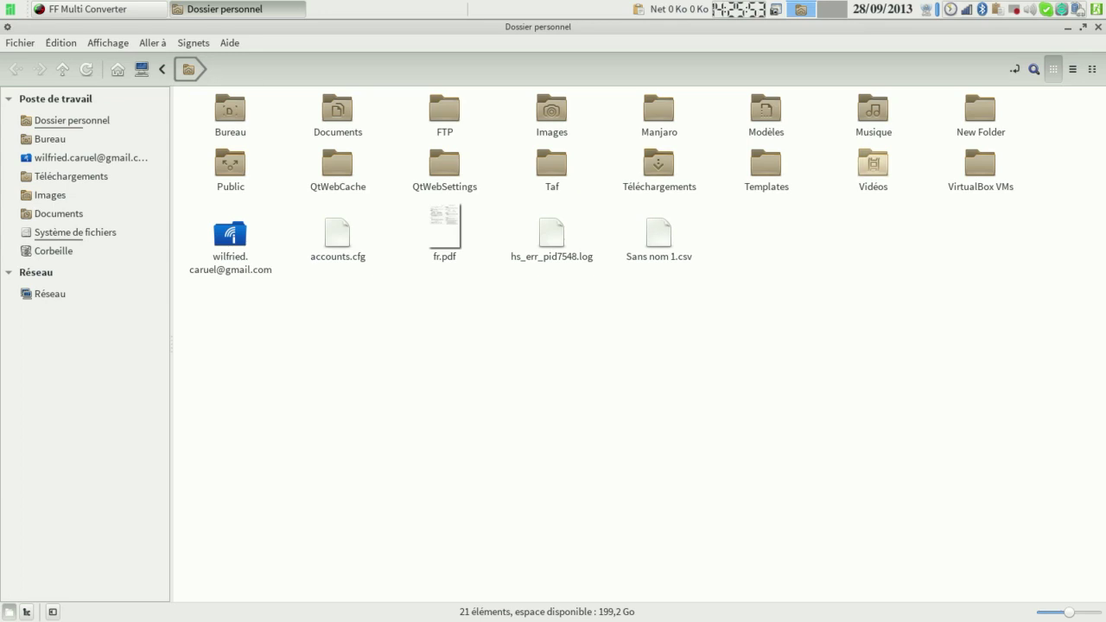
{"action": "double_click", "coordinate": [873, 164]}
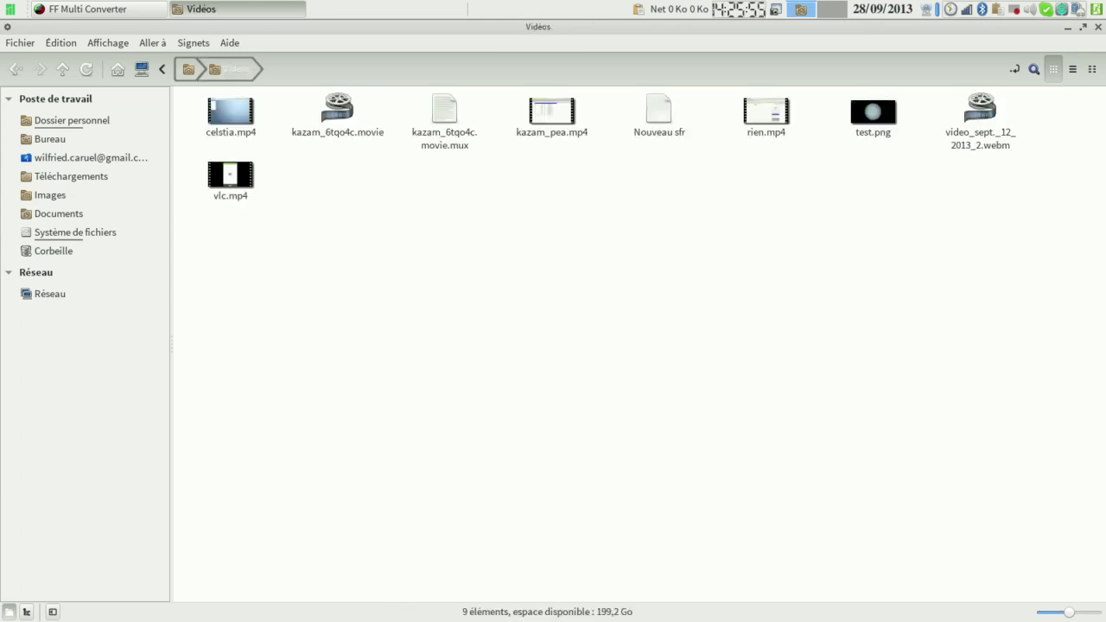
{"action": "left_click", "coordinate": [337, 109]}
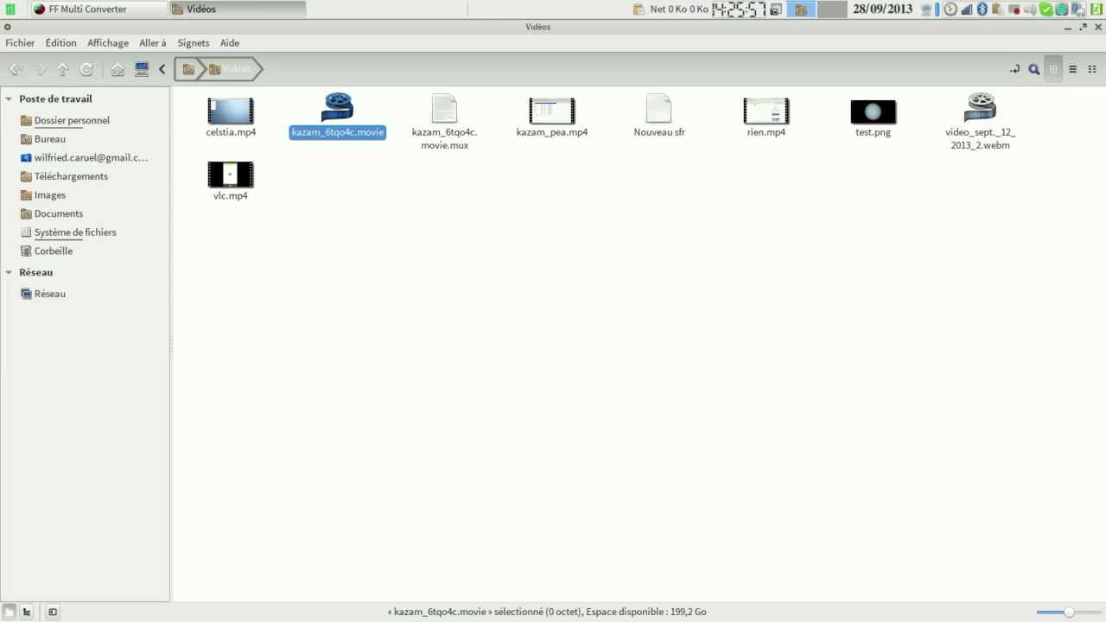
{"action": "left_click", "coordinate": [444, 109]}
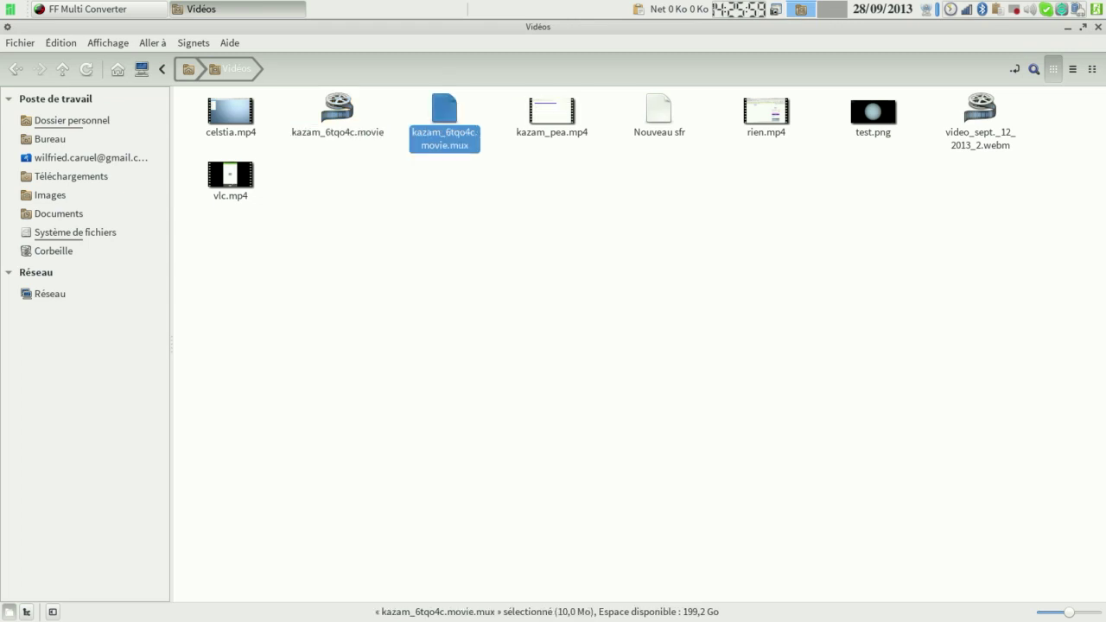
Play video_sept._12_2013_2.webm in VLC to check the conversion, and close the player and file manager.
{"action": "double_click", "coordinate": [980, 108]}
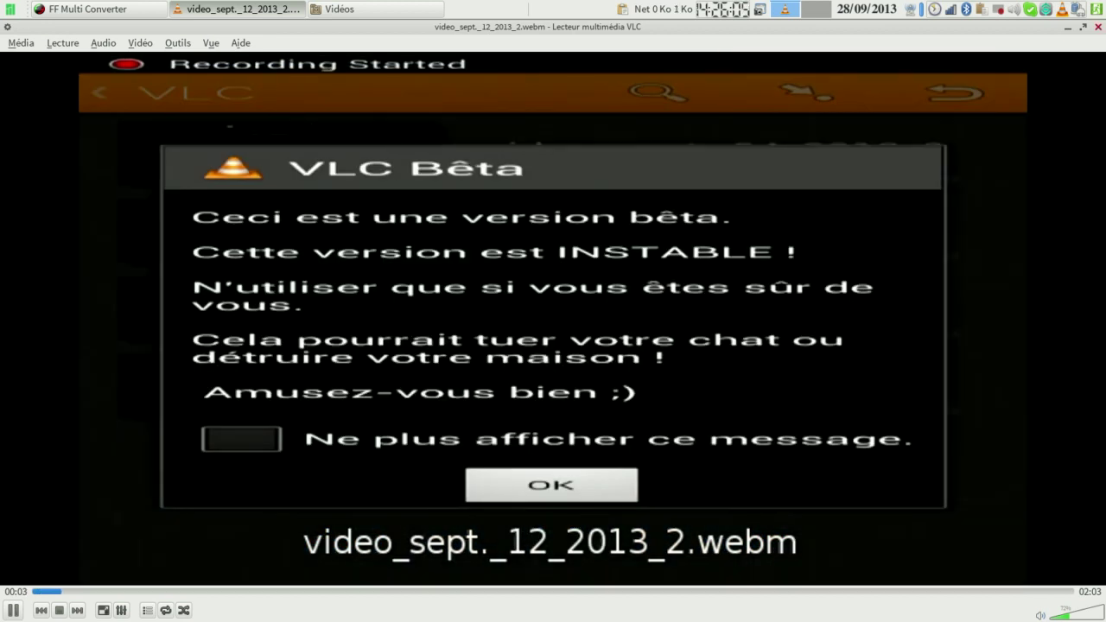
{"action": "left_click", "coordinate": [1099, 27]}
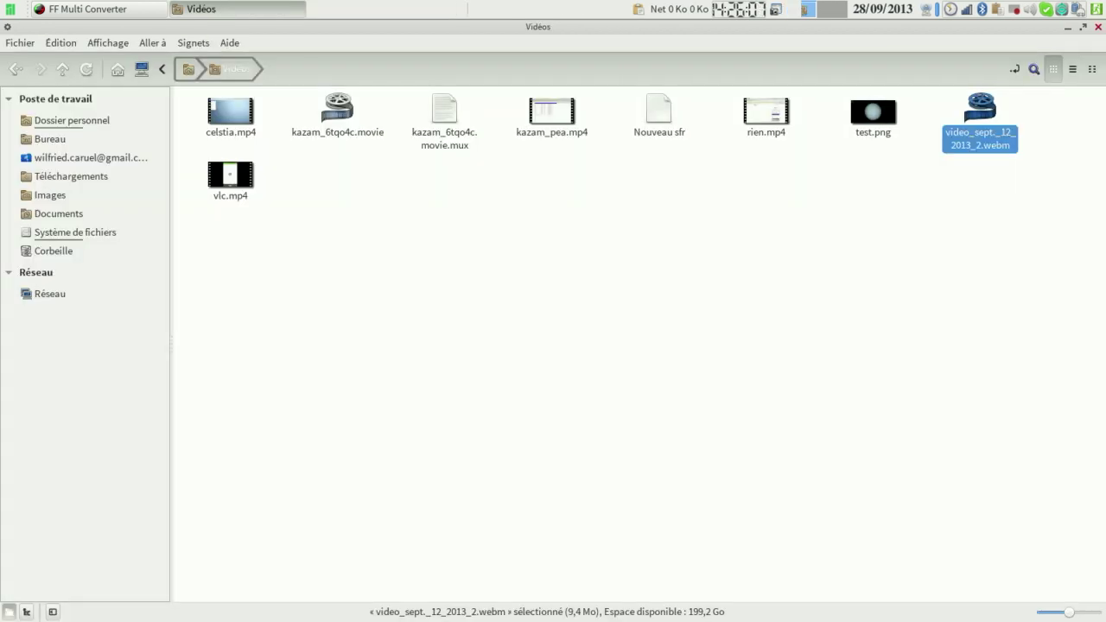
{"action": "left_click", "coordinate": [1099, 27]}
View the About information of FF Multi Converter and close it.
{"action": "left_click", "coordinate": [174, 43]}
{"action": "left_click", "coordinate": [199, 60]}
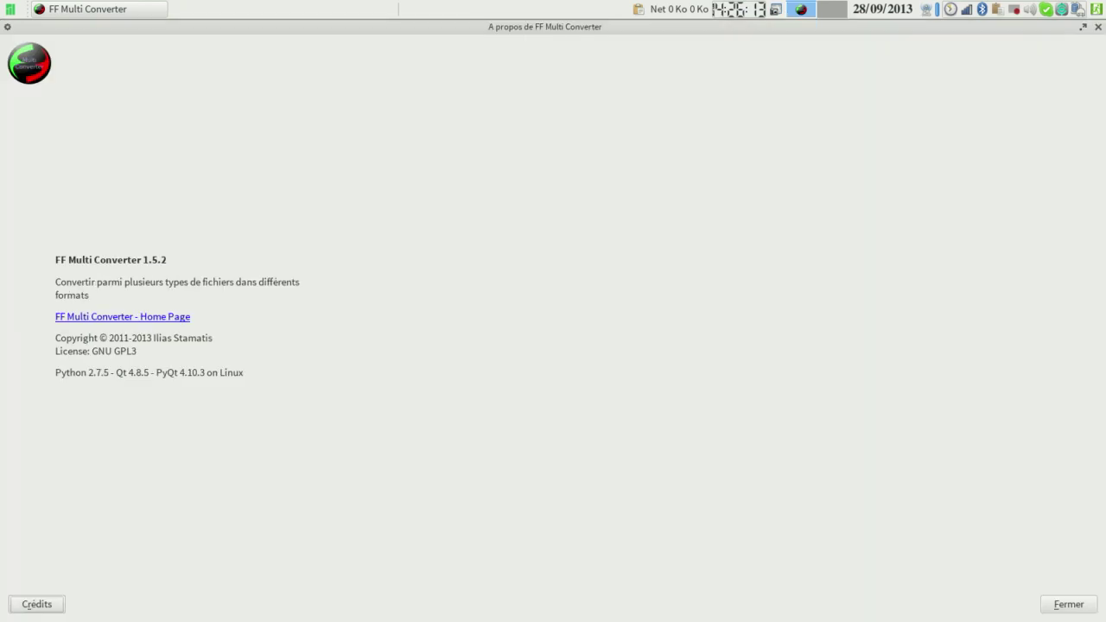
{"action": "left_click", "coordinate": [1083, 27]}
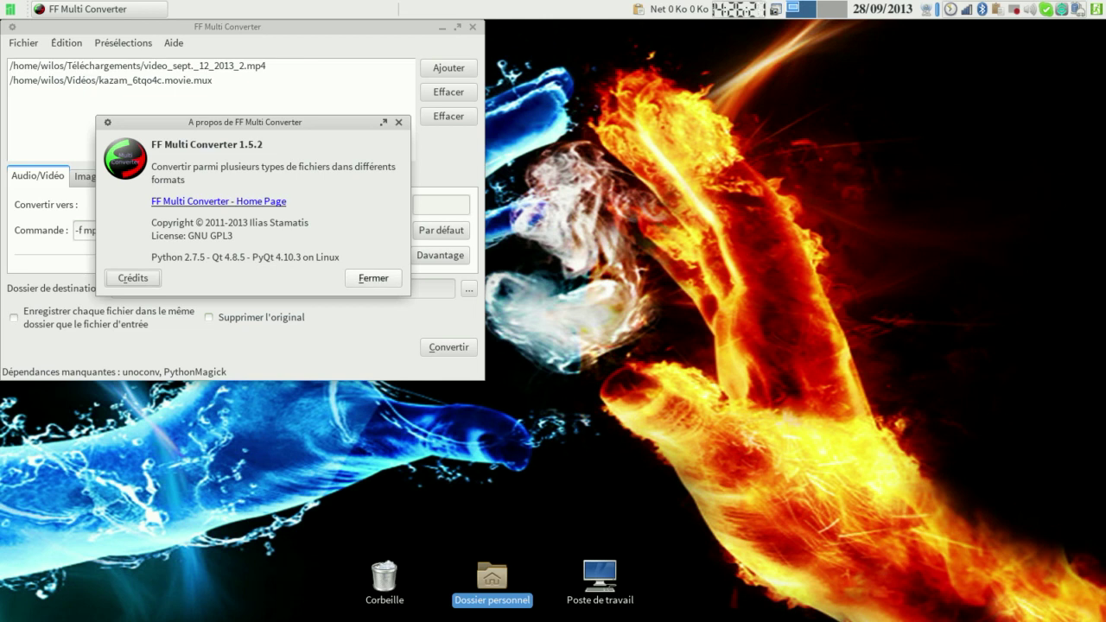
{"action": "left_click", "coordinate": [373, 279]}
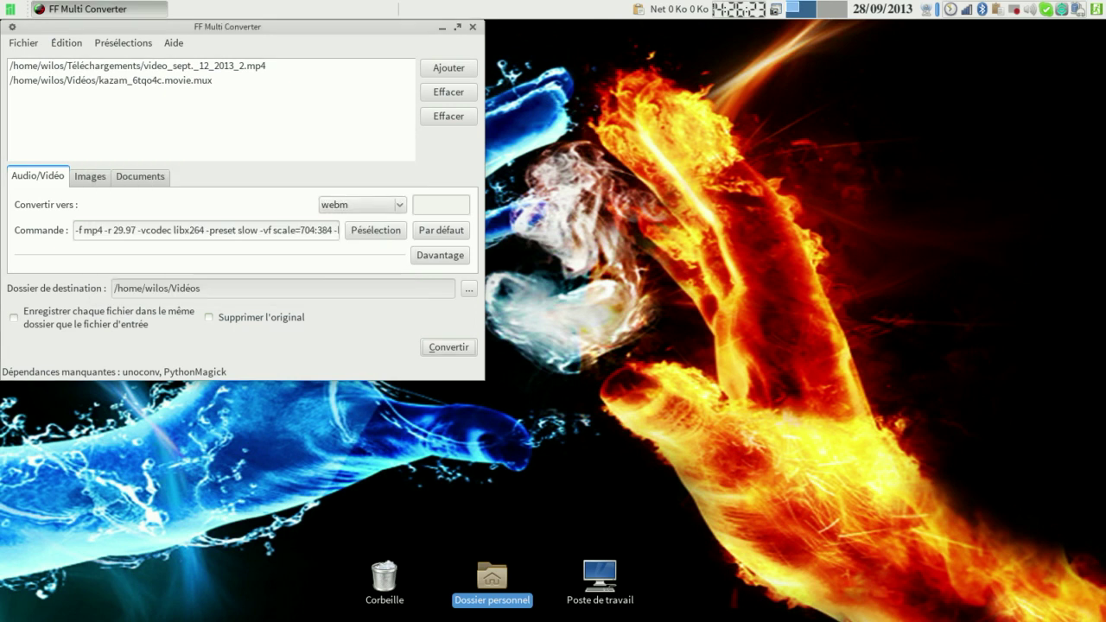
{"action": "left_click", "coordinate": [458, 27]}
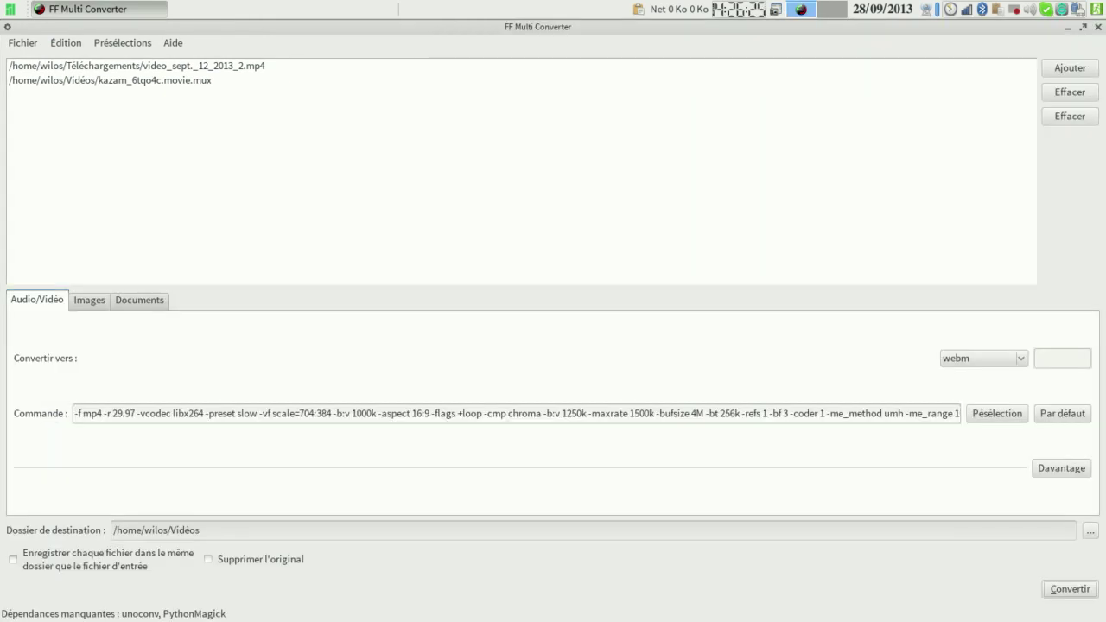
{"action": "left_click", "coordinate": [1083, 27]}
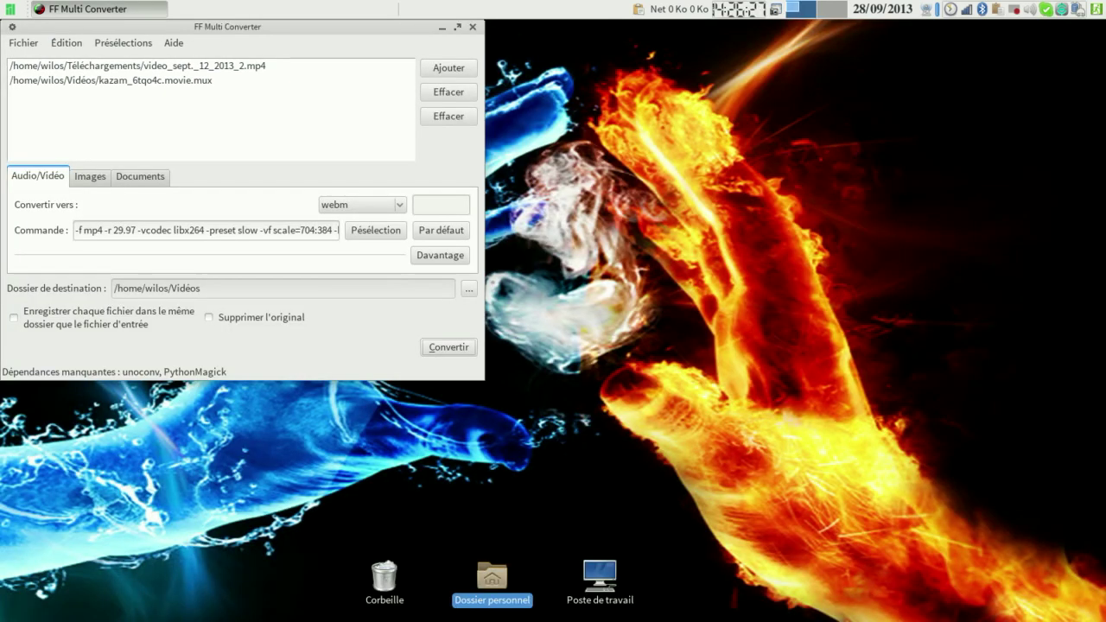